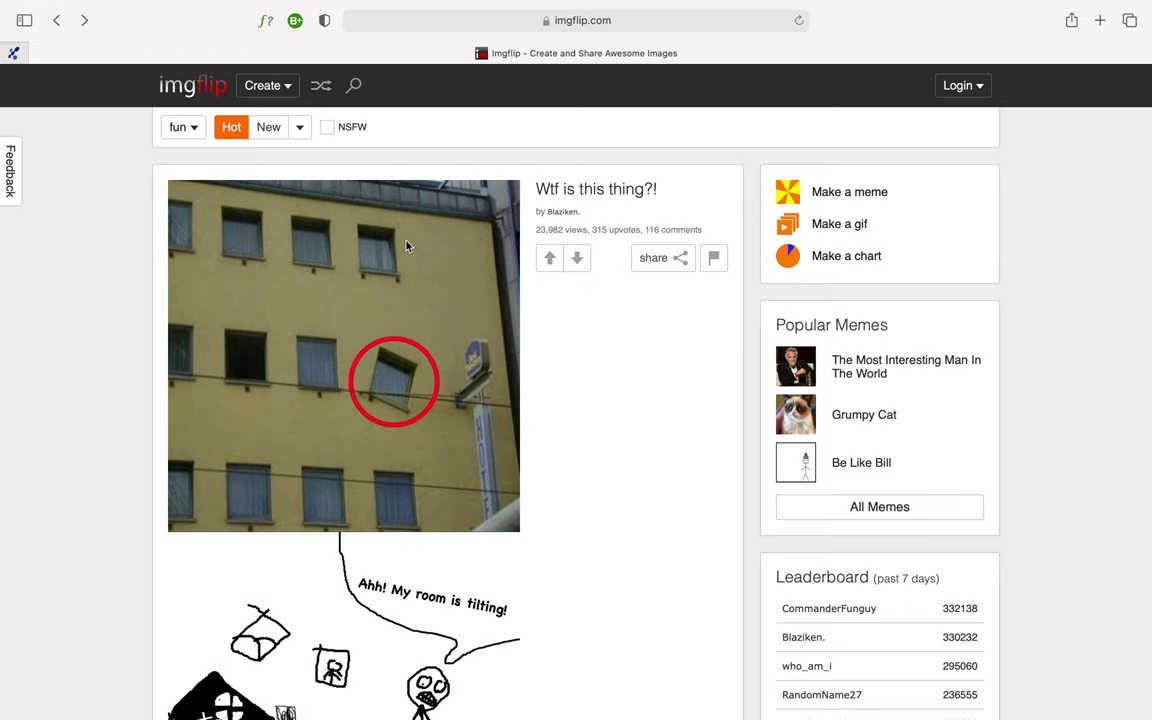
# - Dismiss the Favorites panel and load Imgflip's Meme Generator from the Create menu
pyautogui.click(572, 40)
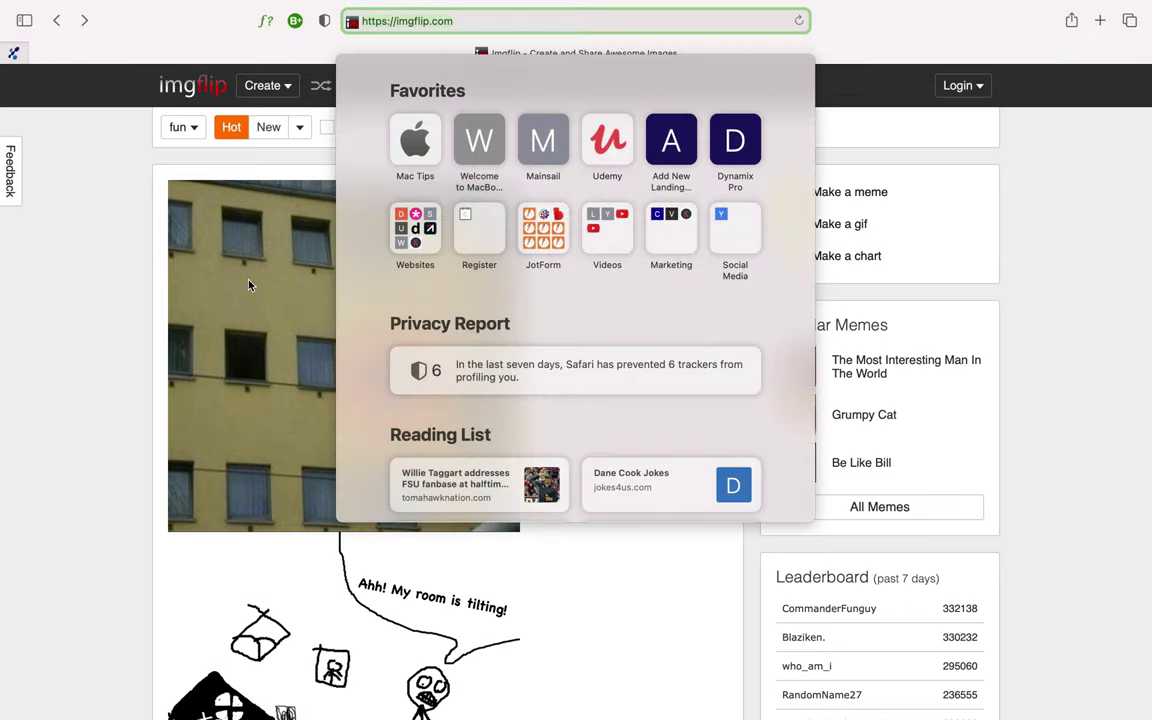
pyautogui.click(77, 289)
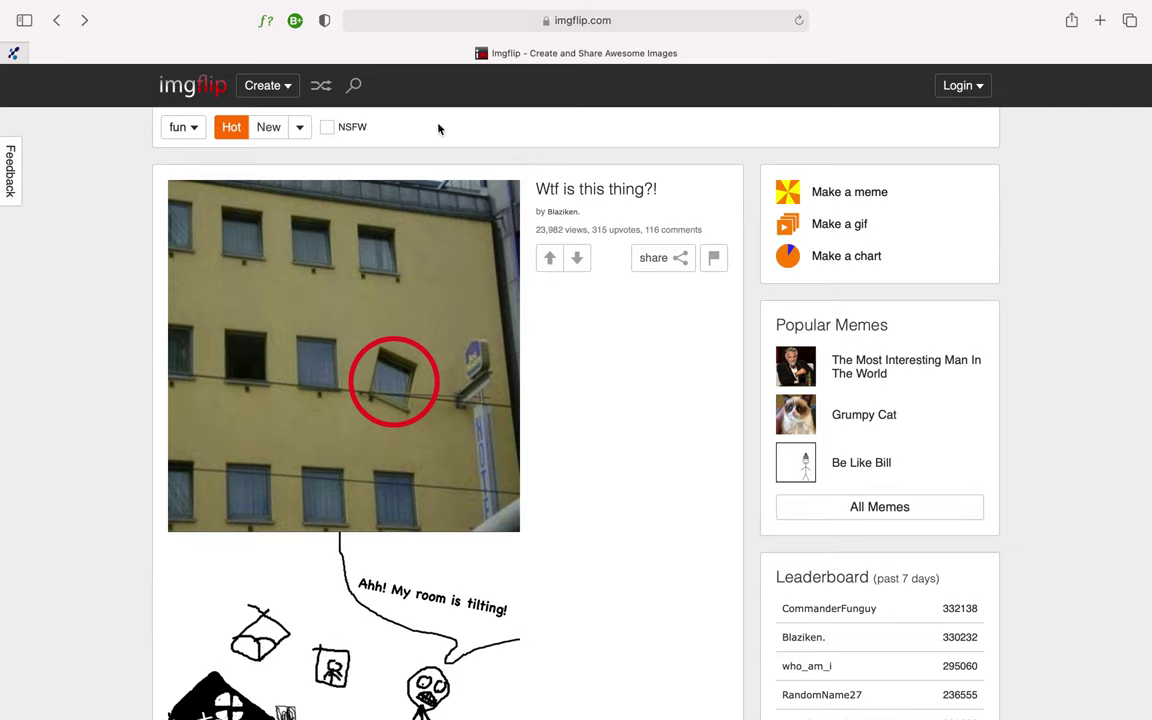
pyautogui.moveTo(267, 85)
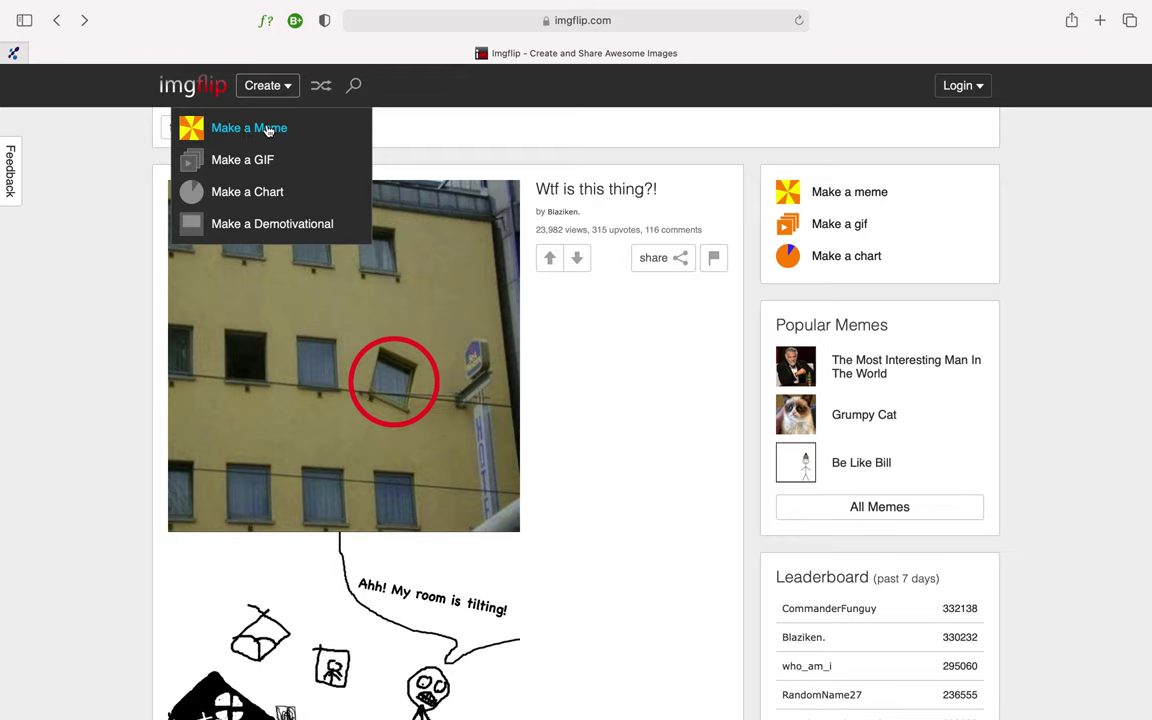
pyautogui.click(270, 127)
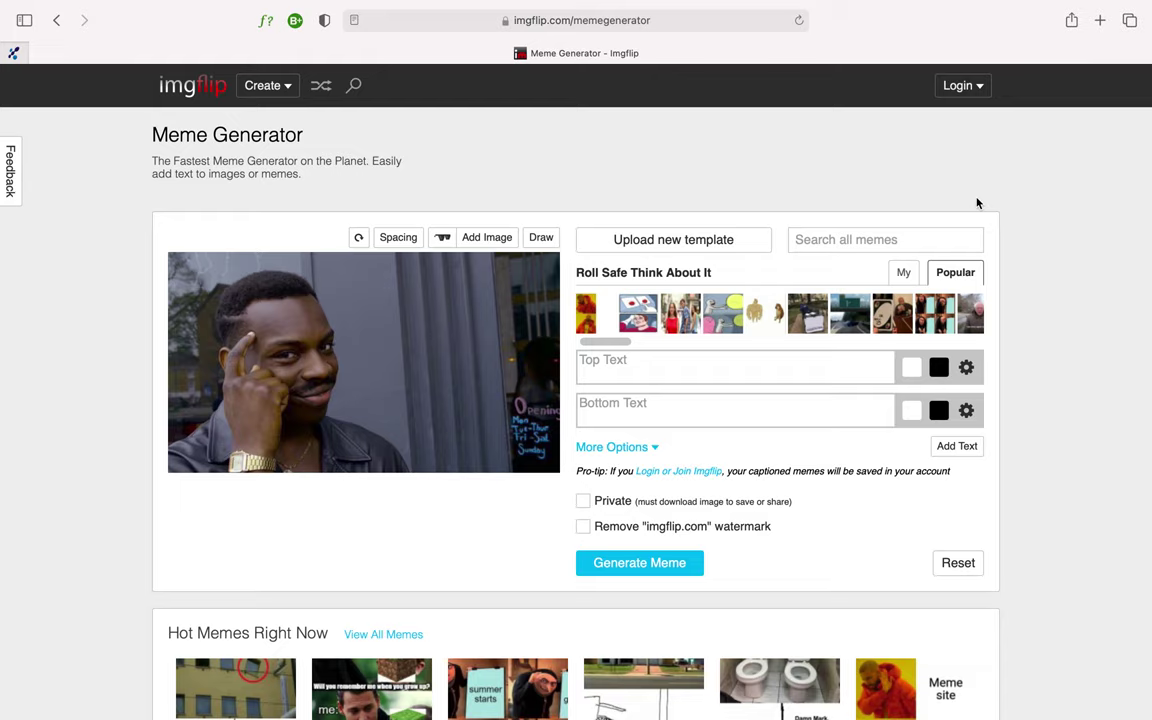
# - Open a new blank browser tab beside the Imgflip Meme Generator
pyautogui.click(1100, 21)
# - Load the Google home page at google.com in a new tab
pyautogui.click(1100, 21)
pyautogui.write('g')
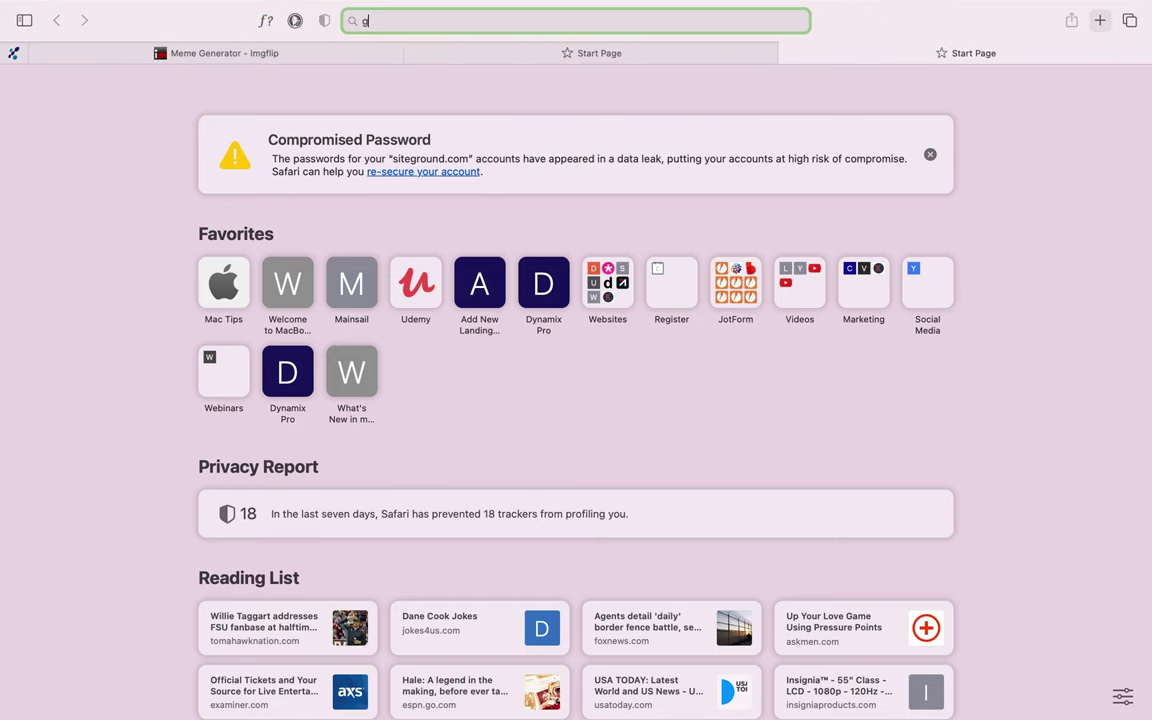
pyautogui.write('og')
pyautogui.press('BackSpace')
pyautogui.write('o')
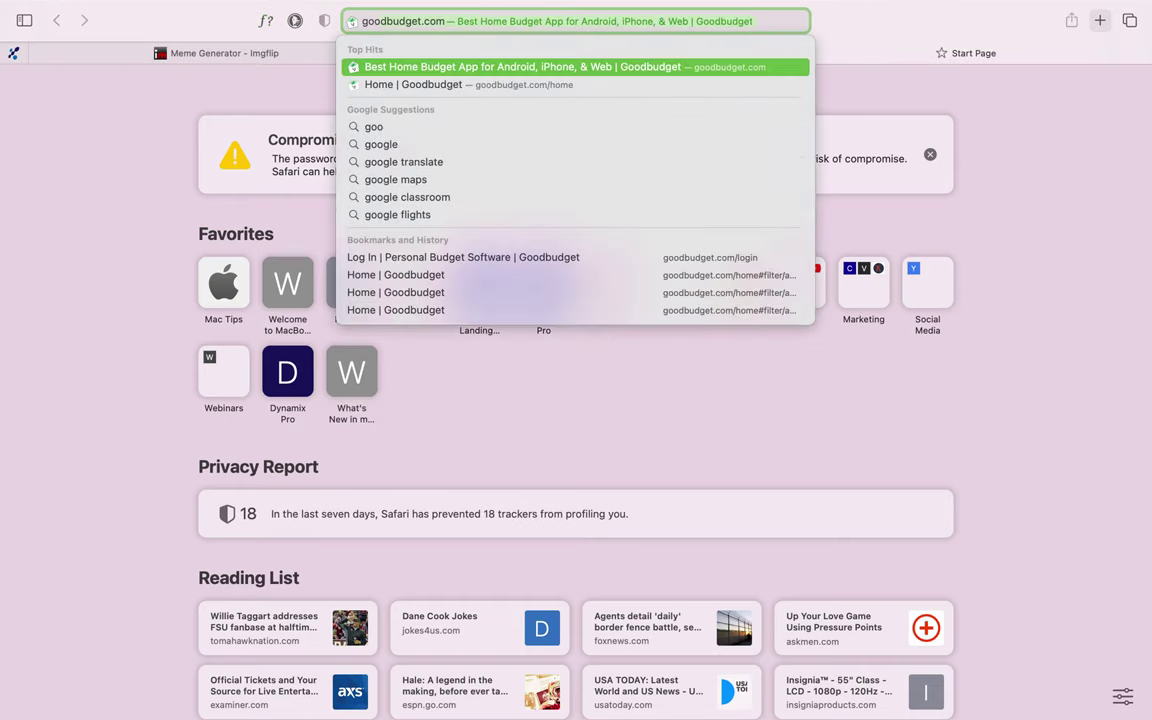
pyautogui.write('gle.com')
pyautogui.press('Return')
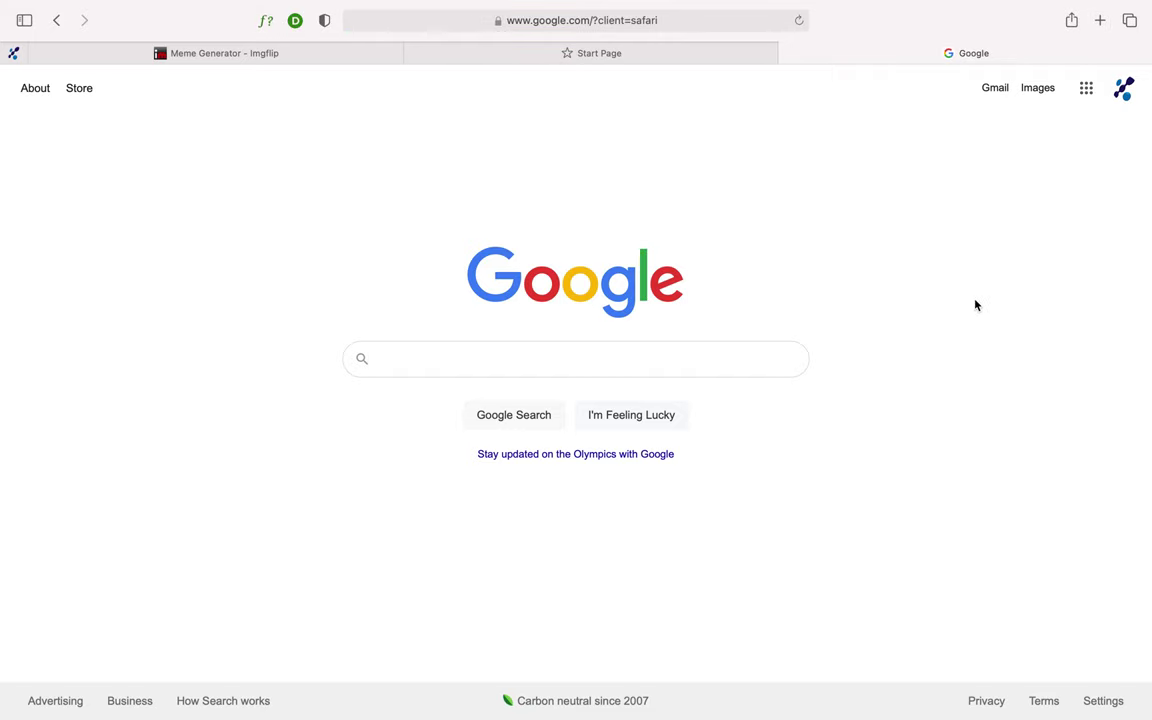
# - Search Google Images for 'friday has me like meme' and browse the results
pyautogui.click(704, 358)
pyautogui.write('Friday ')
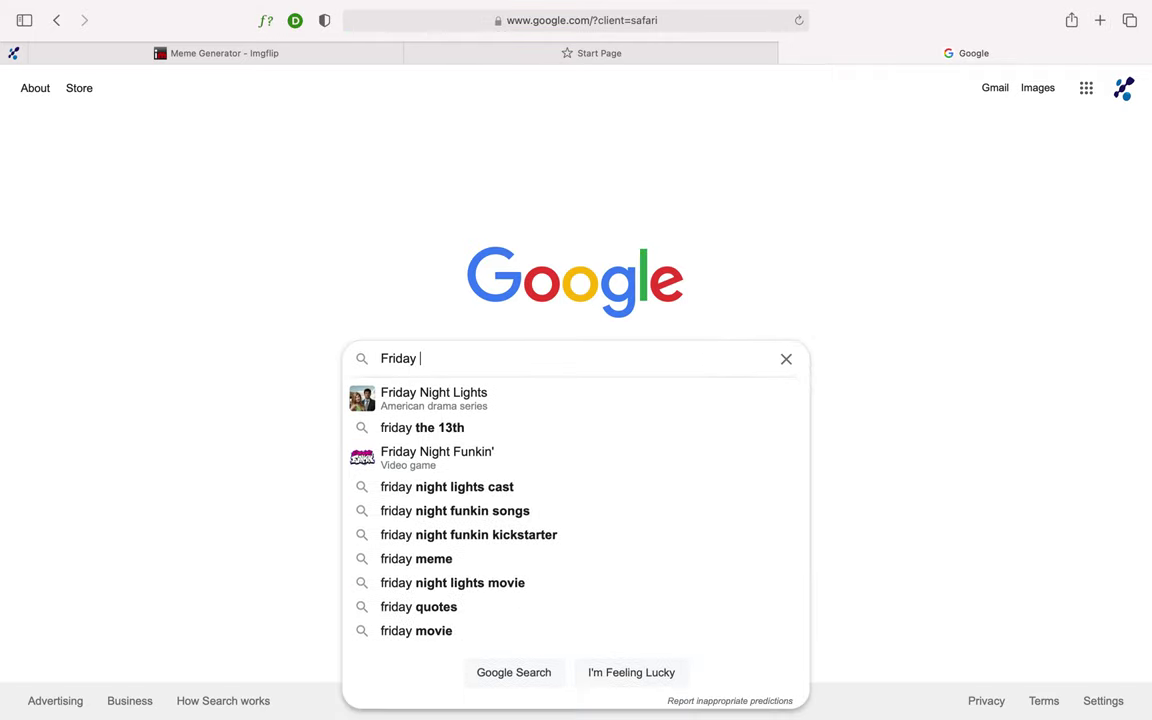
pyautogui.write('has me like')
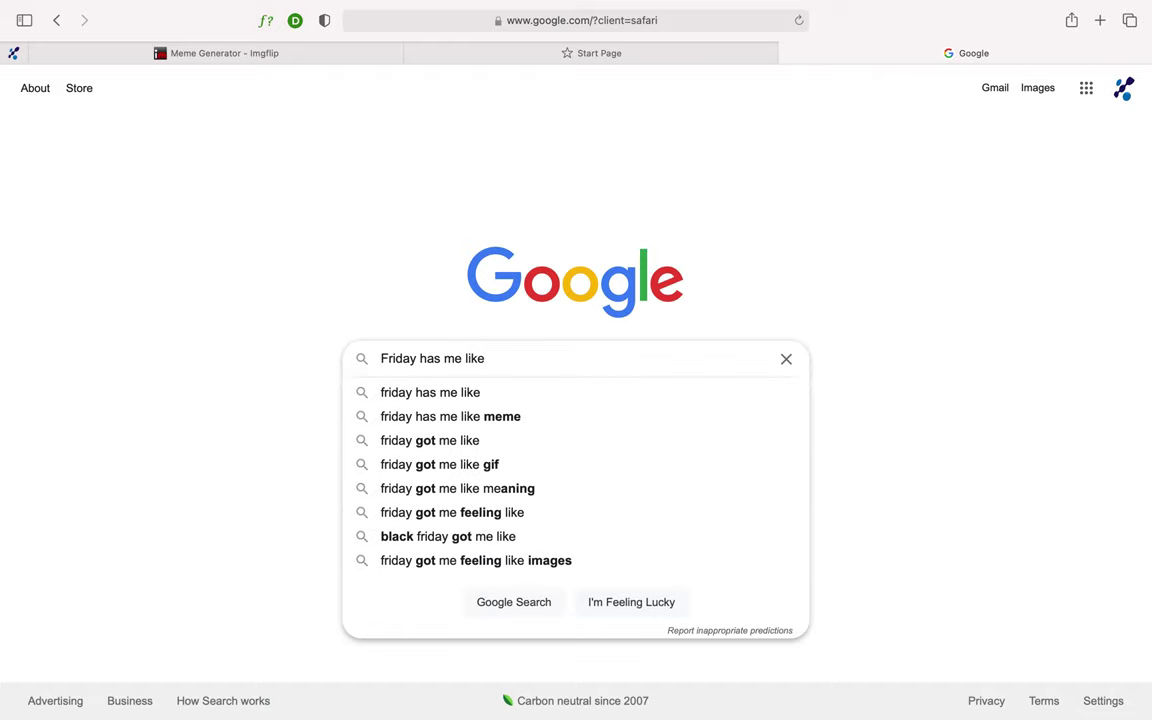
pyautogui.click(498, 422)
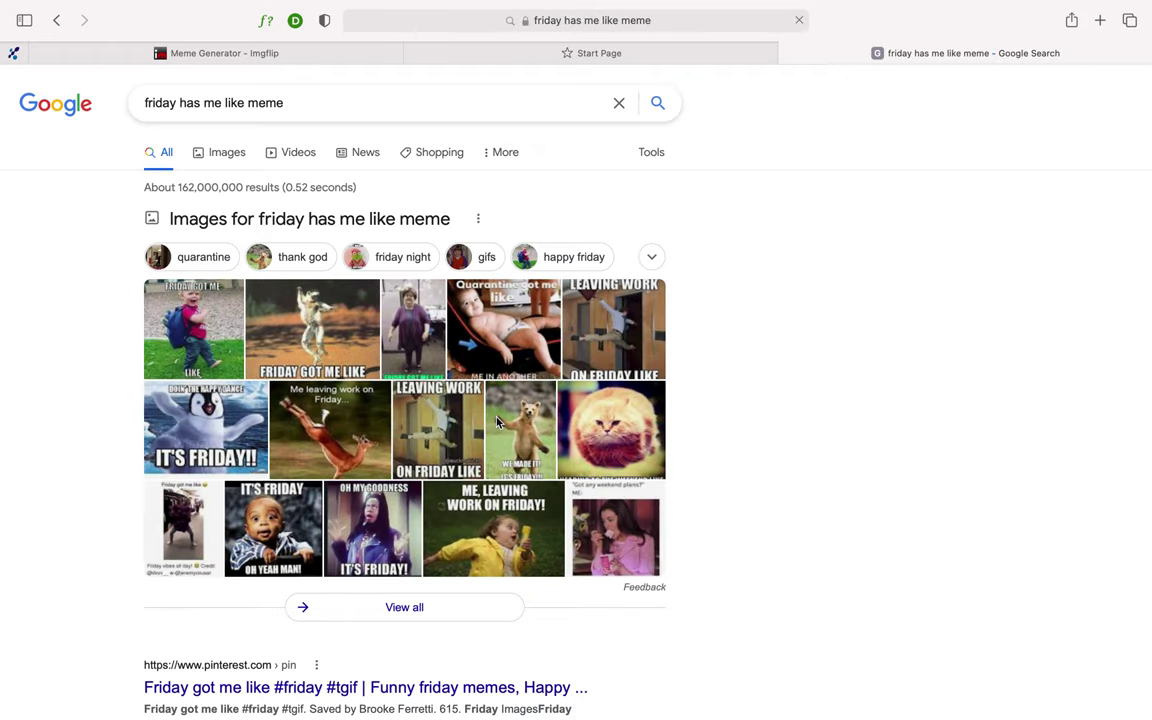
pyautogui.click(225, 158)
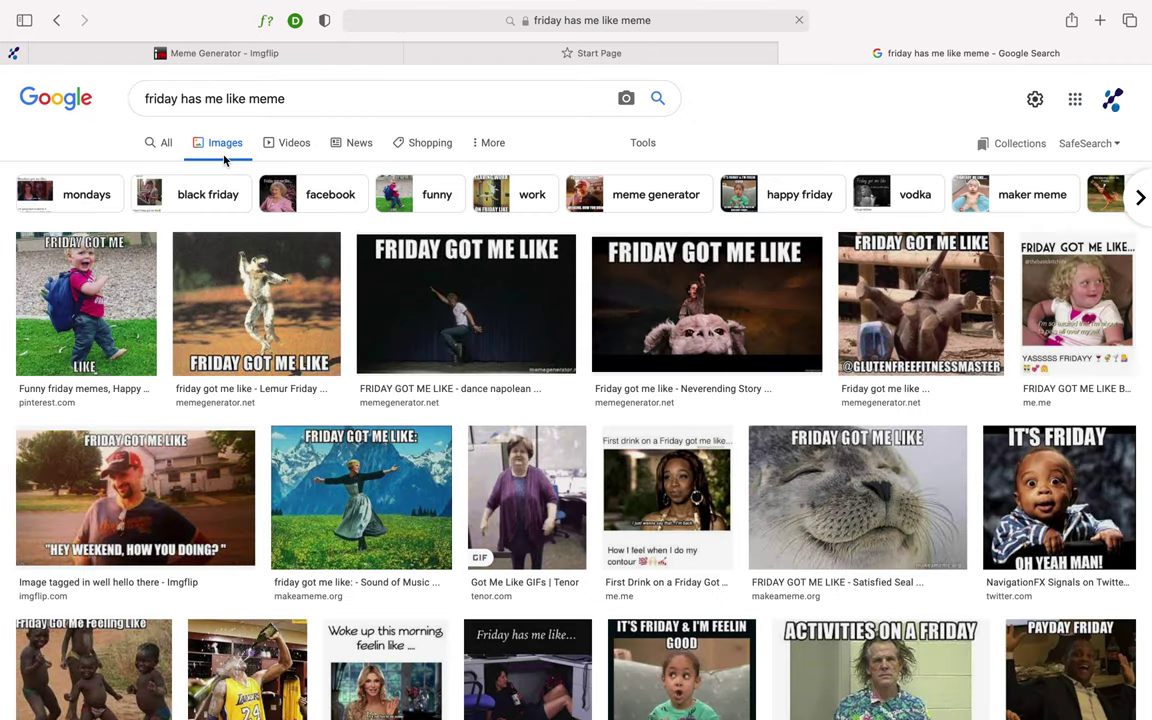
pyautogui.scroll(-3, 225, 160)
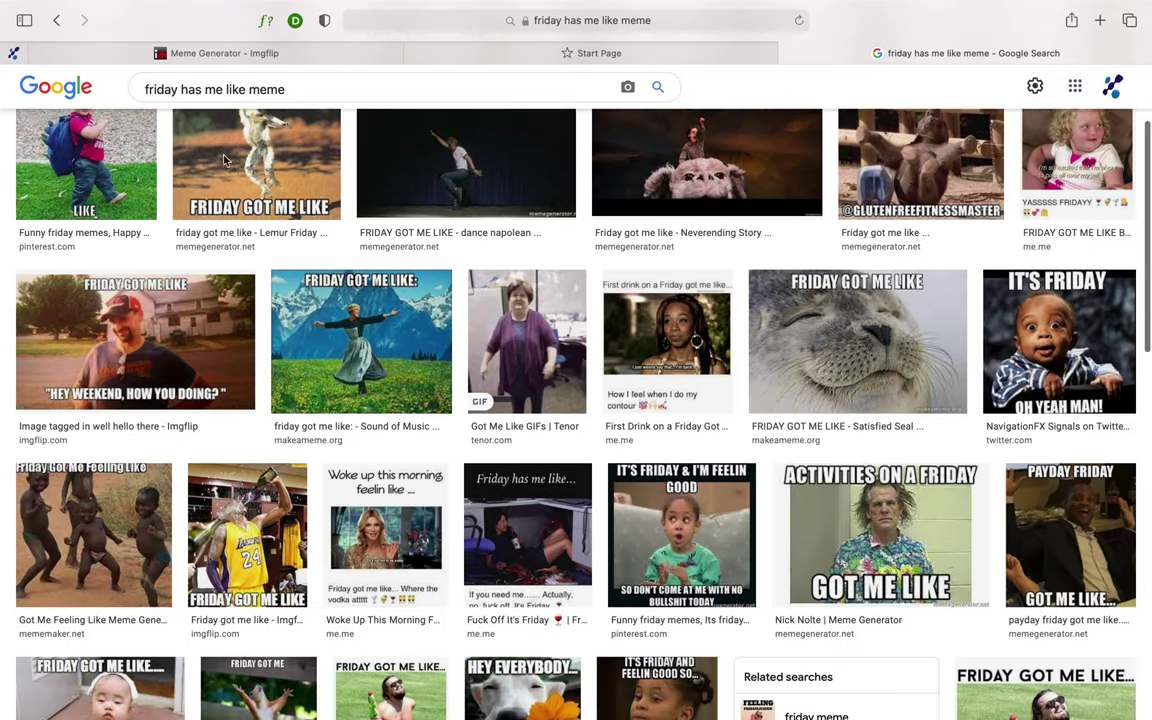
pyautogui.scroll(-1, 225, 160)
pyautogui.scroll(-1, 225, 160)
pyautogui.scroll(-1, 225, 159)
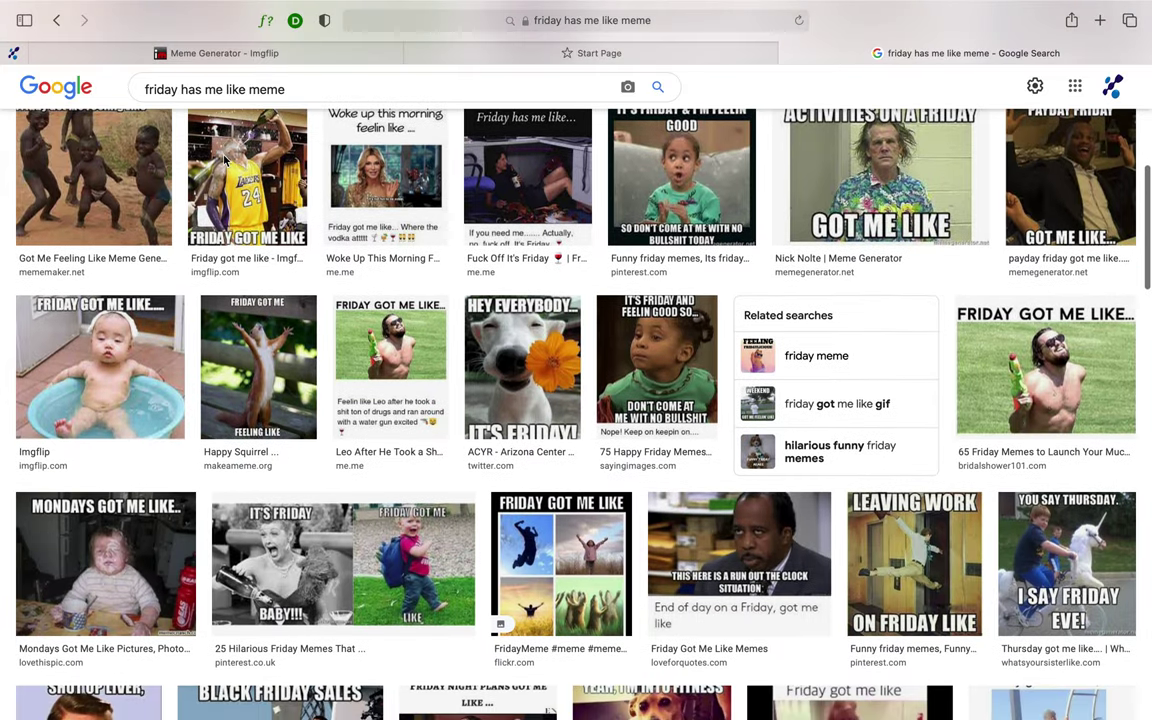
pyautogui.scroll(-1, 225, 159)
pyautogui.scroll(7, 225, 158)
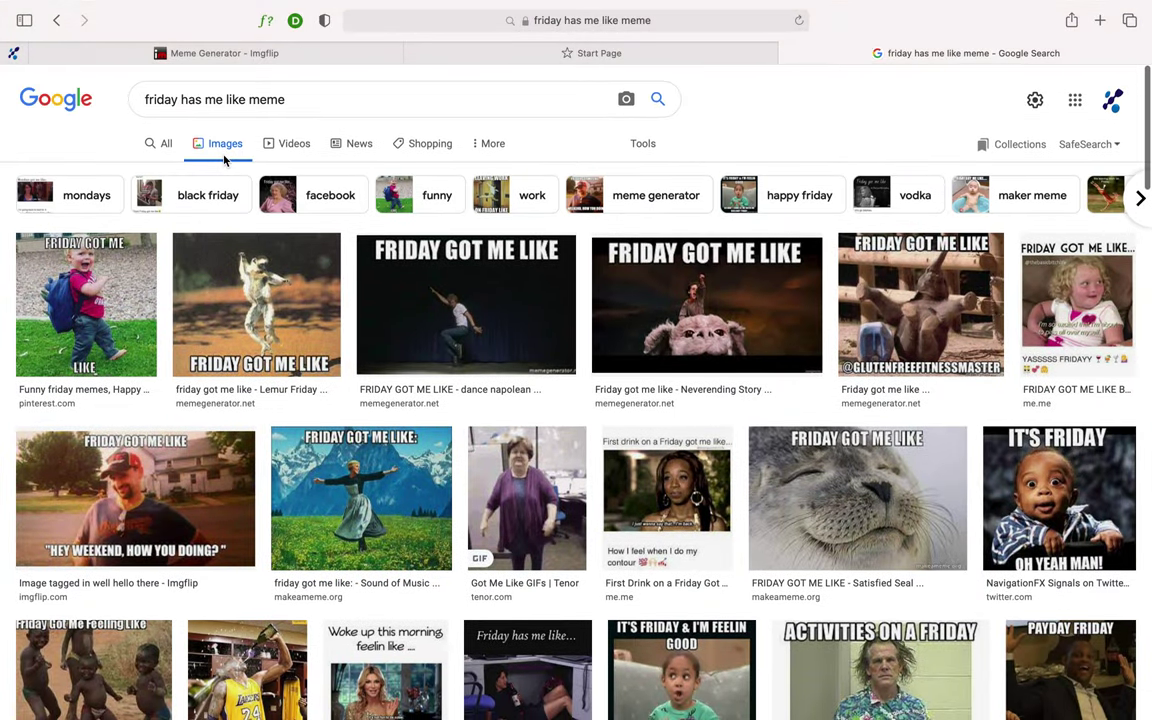
pyautogui.moveTo(590, 53)
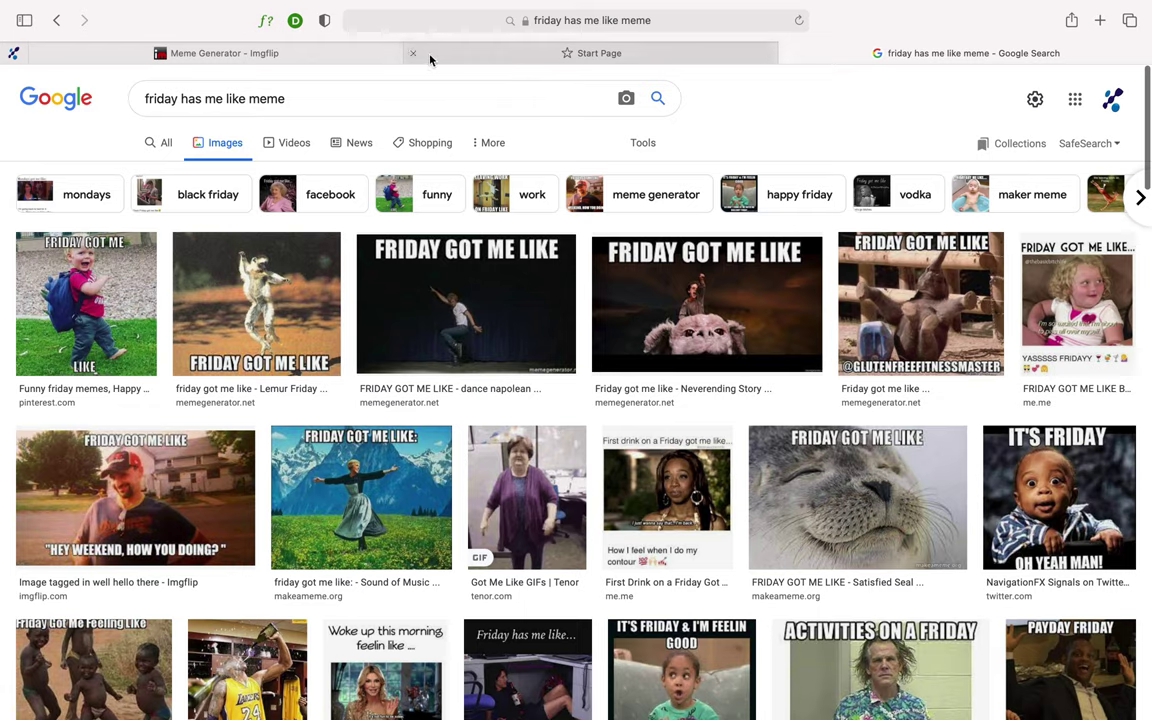
# - Close the spare tab and search all Imgflip meme templates for 'leaving work friday'
pyautogui.click(414, 54)
pyautogui.click(303, 52)
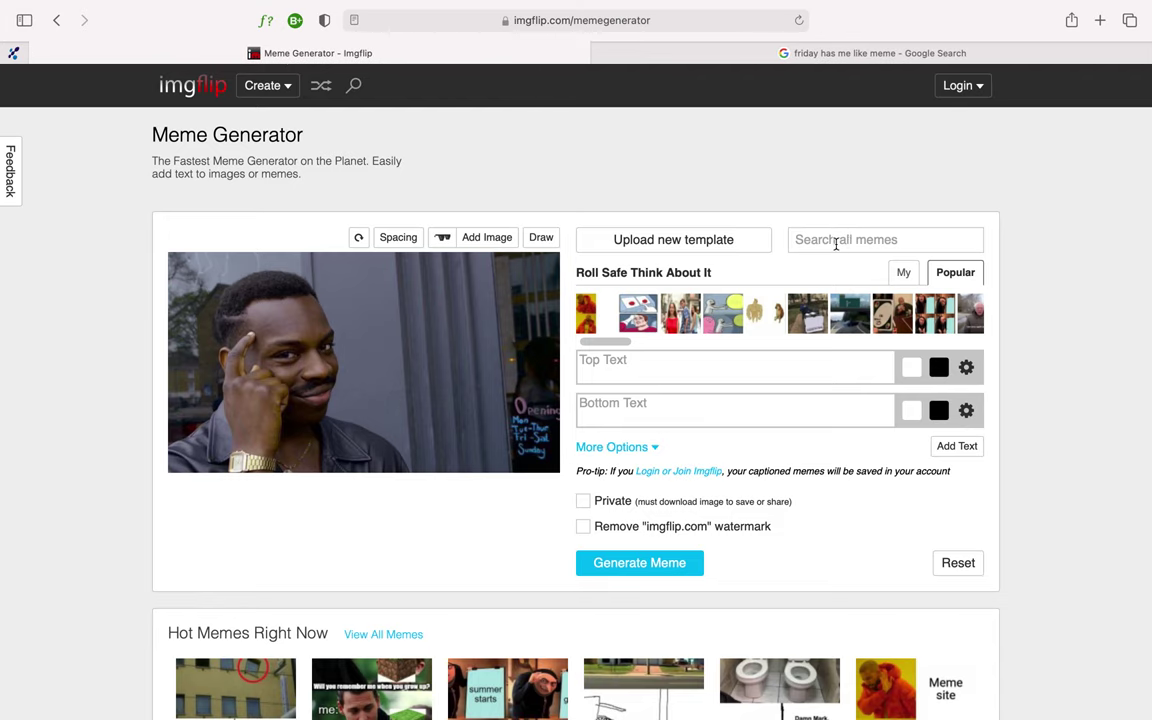
pyautogui.click(874, 241)
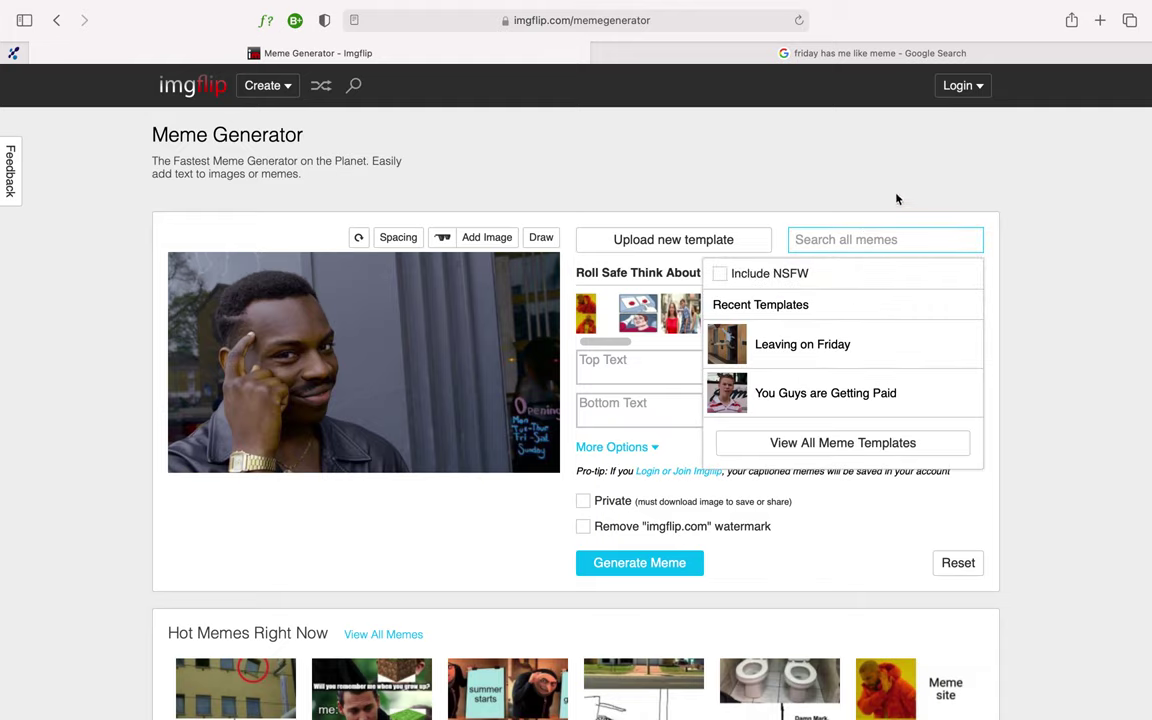
pyautogui.write('l')
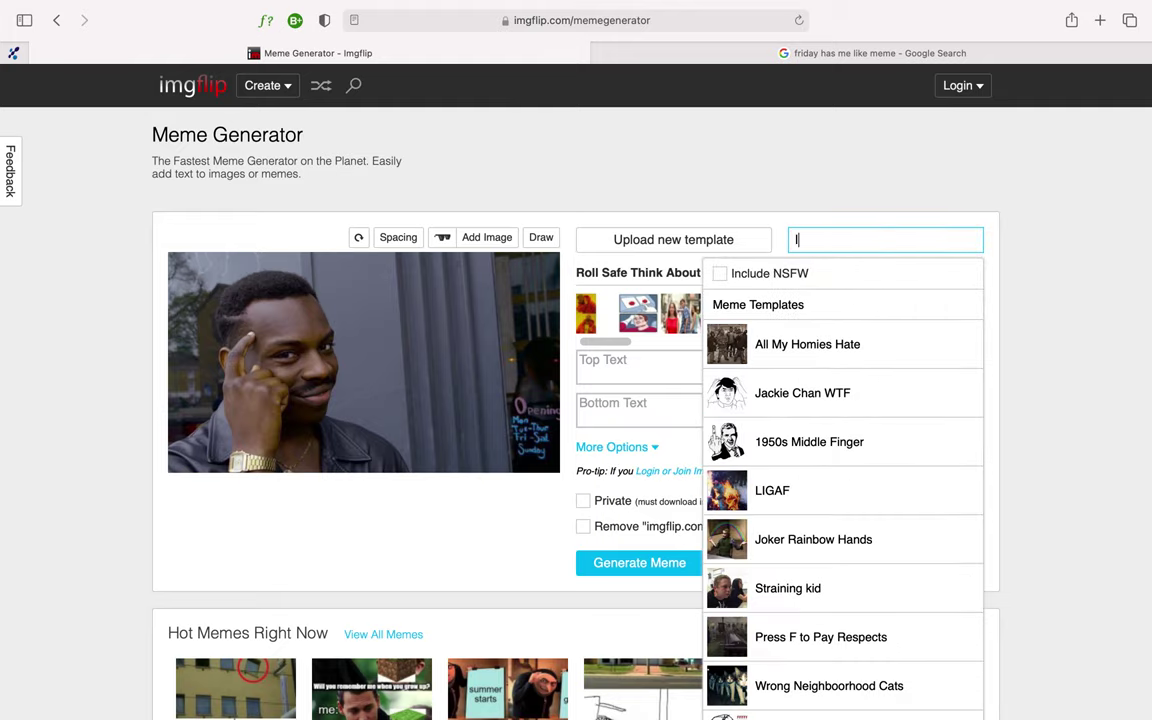
pyautogui.write('eaving f')
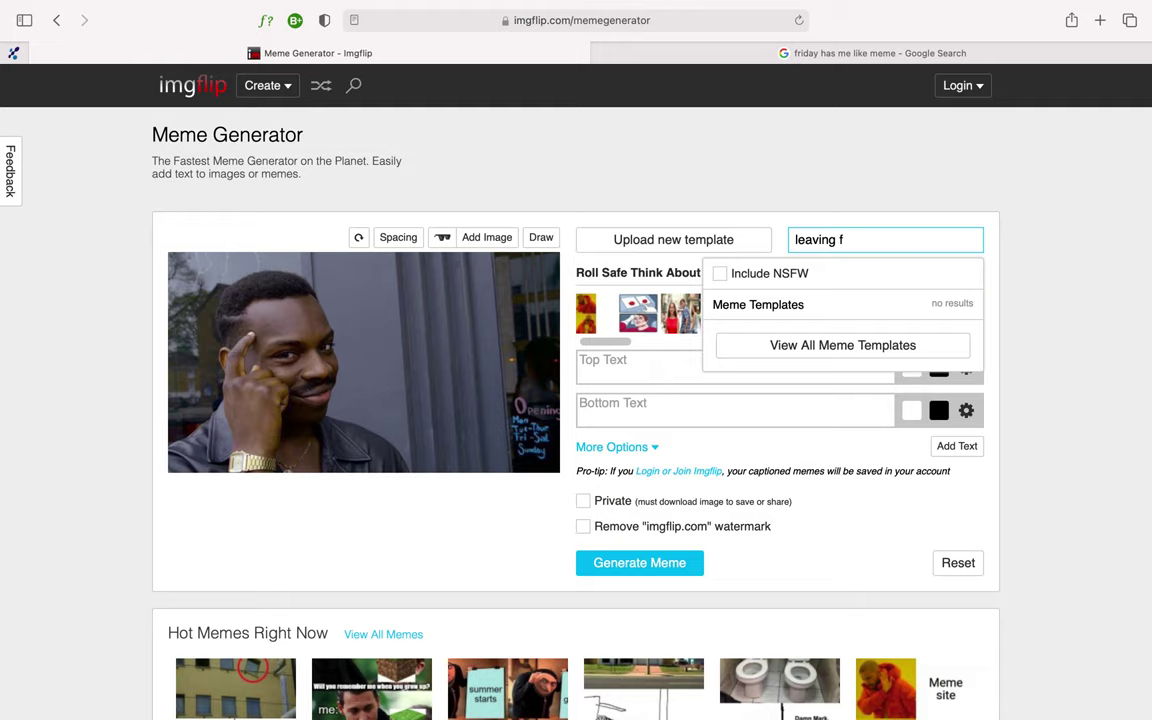
pyautogui.write('work friday')
pyautogui.click(864, 350)
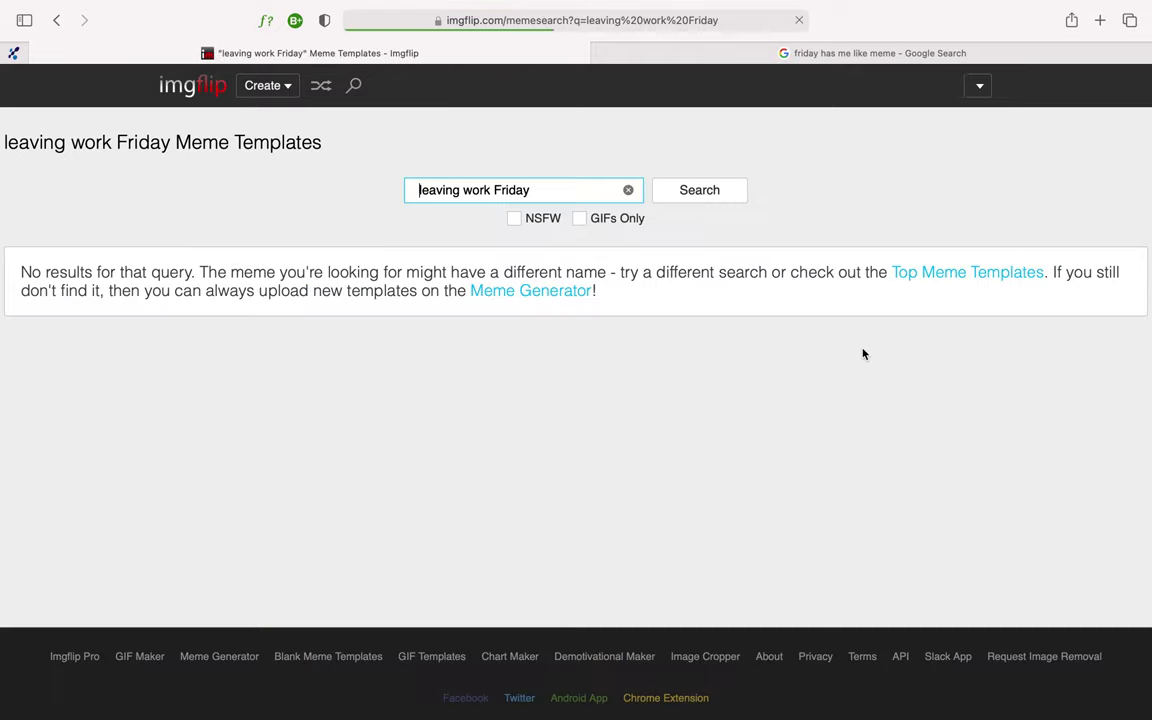
# - Search the meme templates for 'friday' and scroll through the results
pyautogui.click(506, 188)
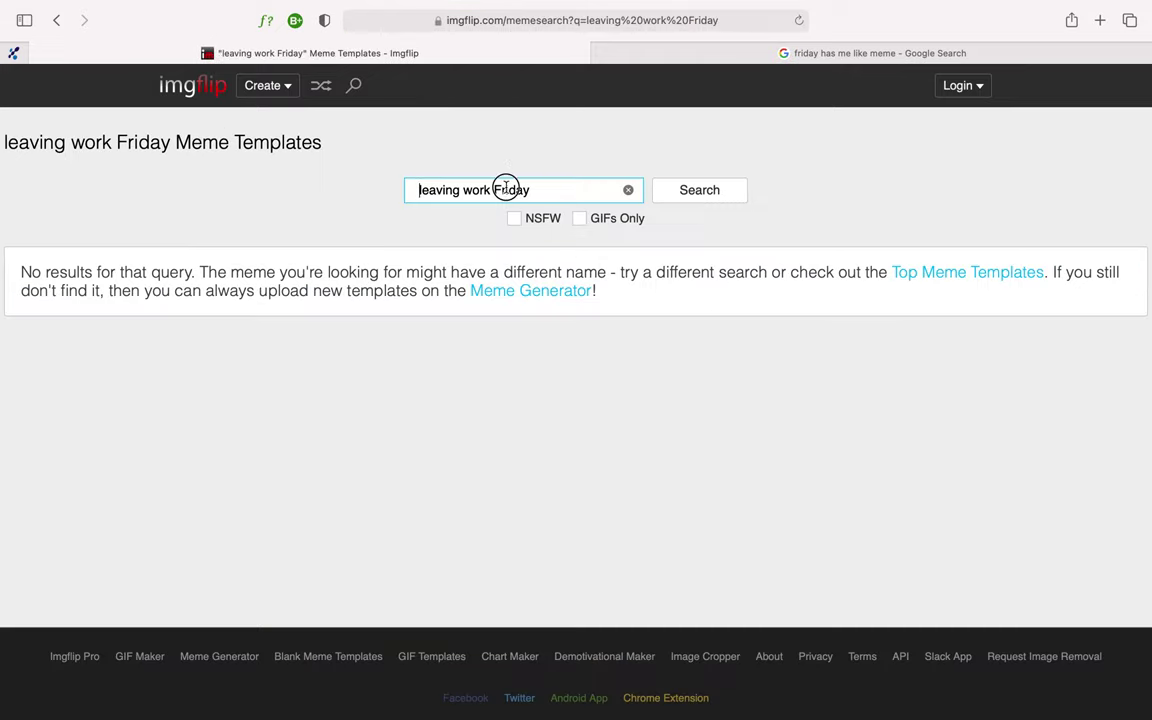
pyautogui.click(506, 189)
pyautogui.write('f')
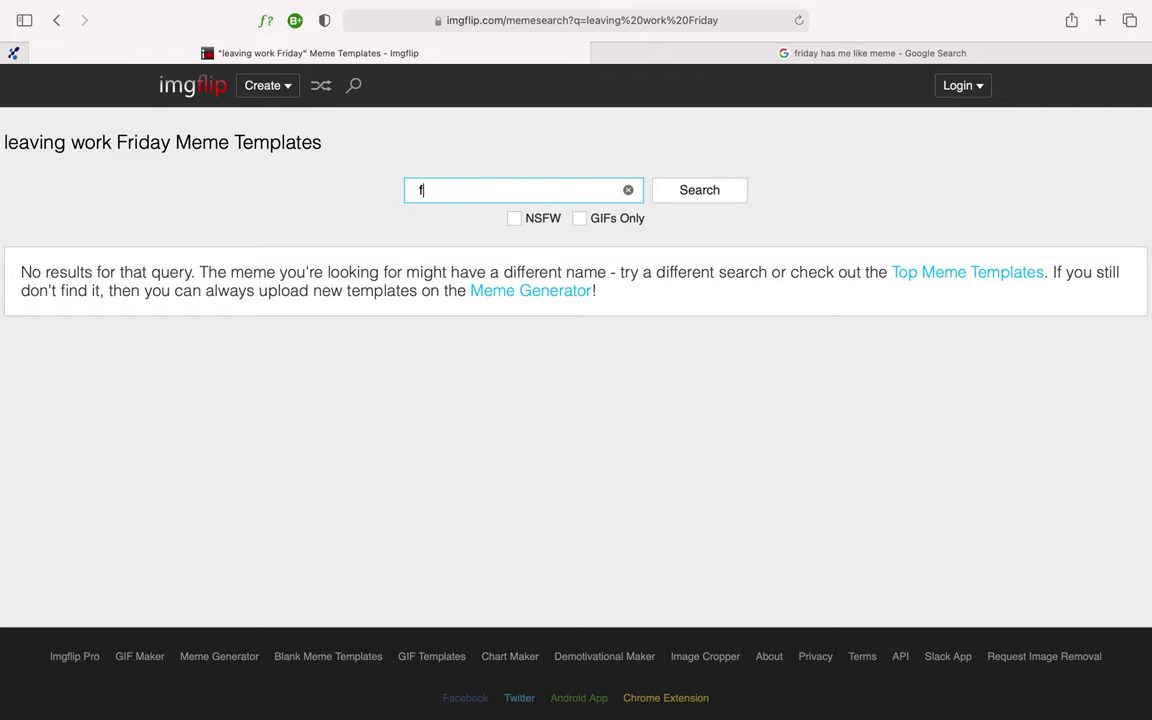
pyautogui.write('riday')
pyautogui.click(712, 182)
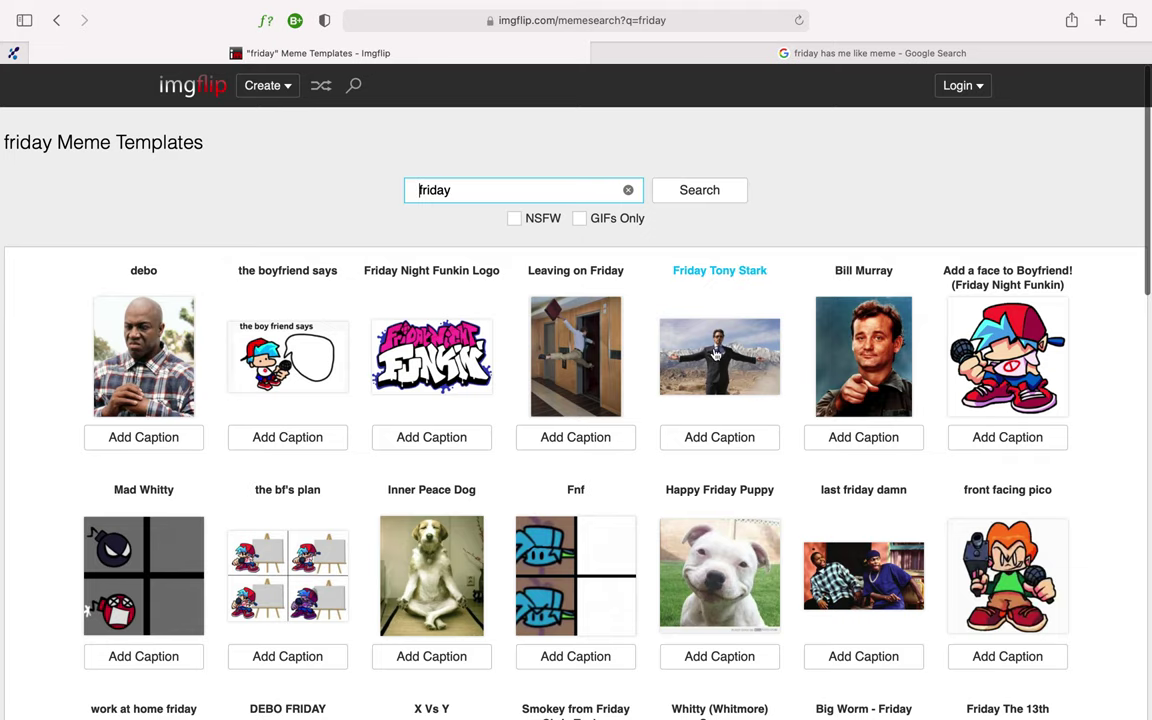
pyautogui.scroll(-3, 716, 355)
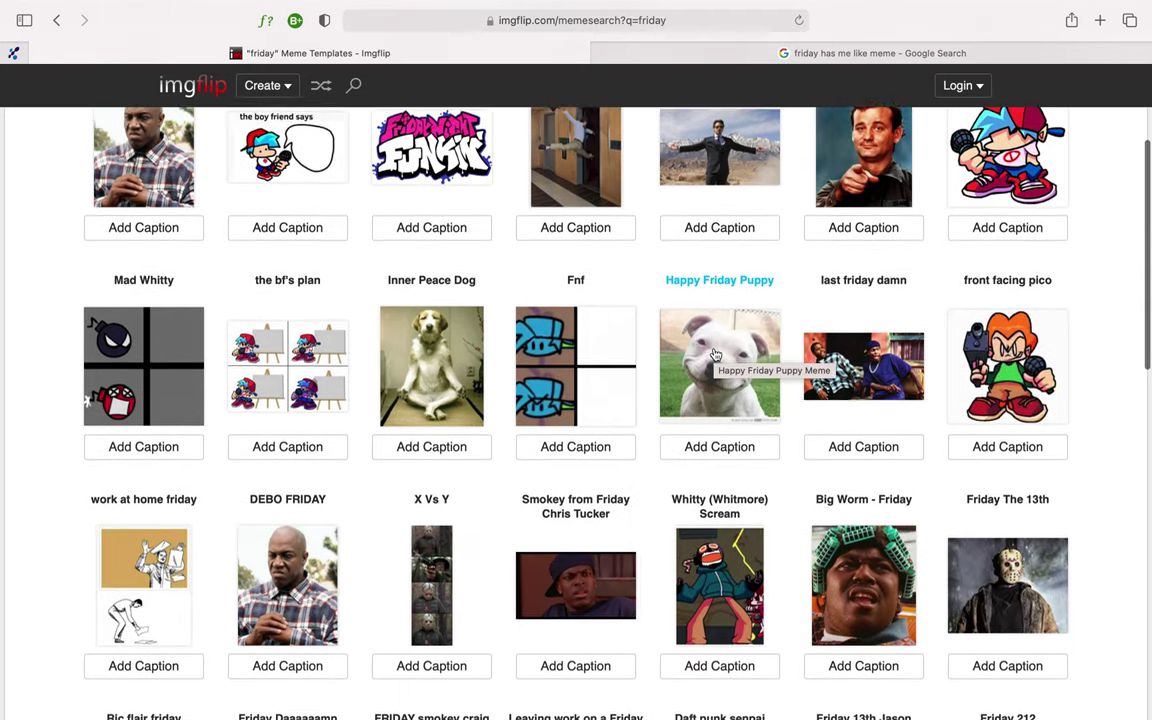
pyautogui.scroll(-3, 716, 355)
pyautogui.scroll(-2, 716, 355)
pyautogui.scroll(-3, 716, 355)
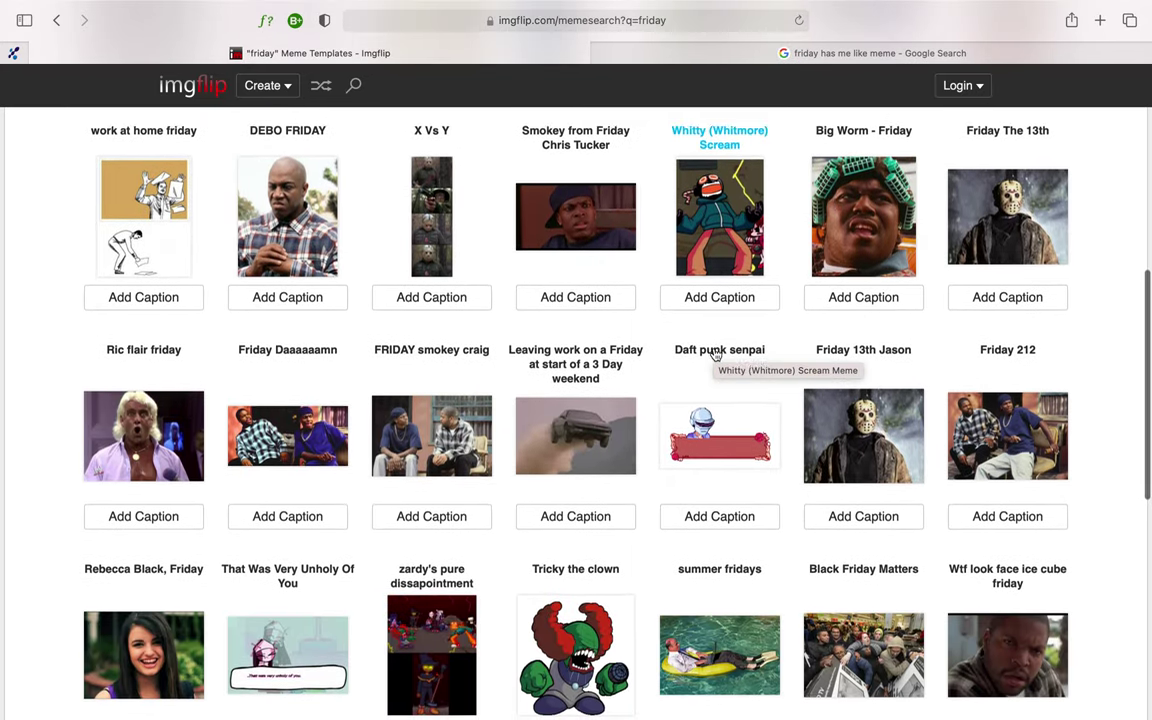
pyautogui.scroll(-2, 716, 355)
pyautogui.scroll(-1, 716, 355)
pyautogui.scroll(-3, 716, 355)
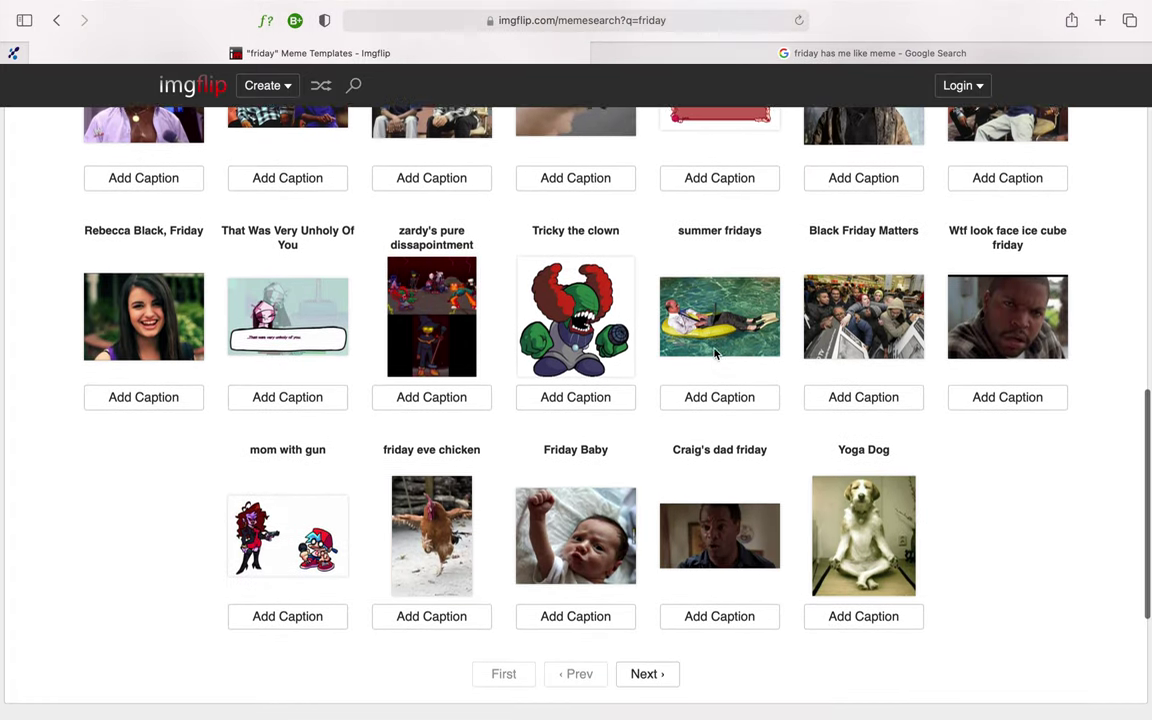
pyautogui.scroll(-1, 716, 355)
pyautogui.scroll(10, 716, 352)
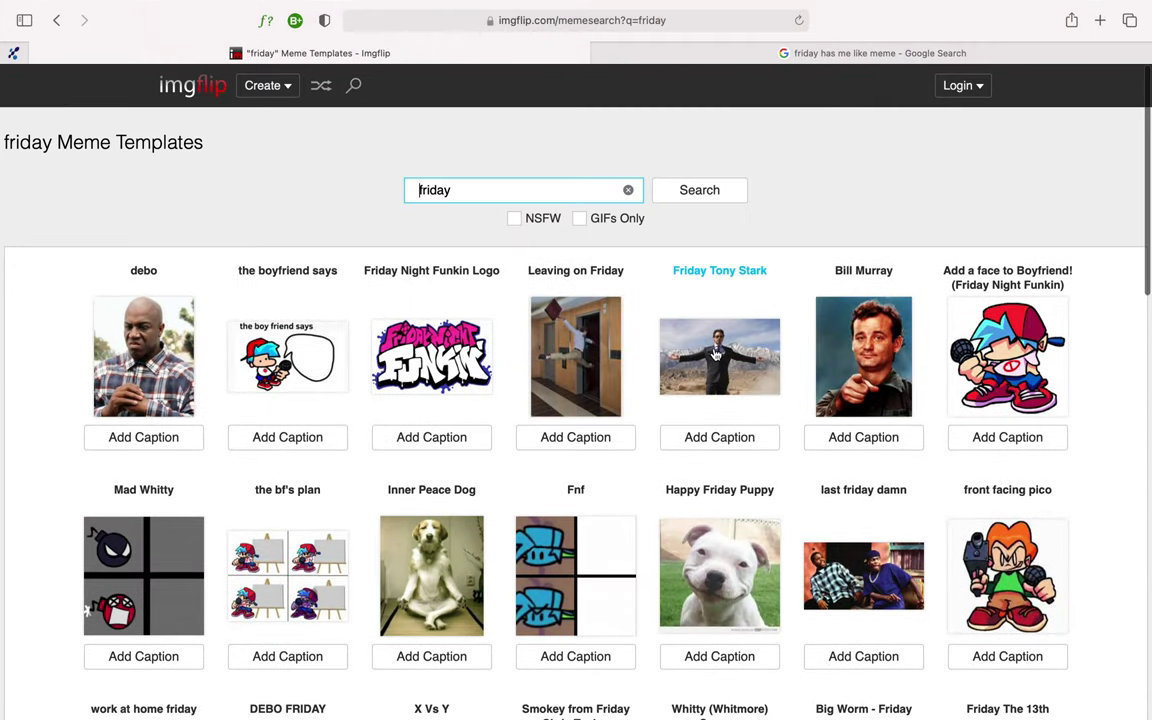
# - Retry the template search with 'leaving friday', 'work friday' and 'friday work'
pyautogui.click(473, 187)
pyautogui.doubleClick(473, 187)
pyautogui.write('leaving friday')
pyautogui.press('Return')
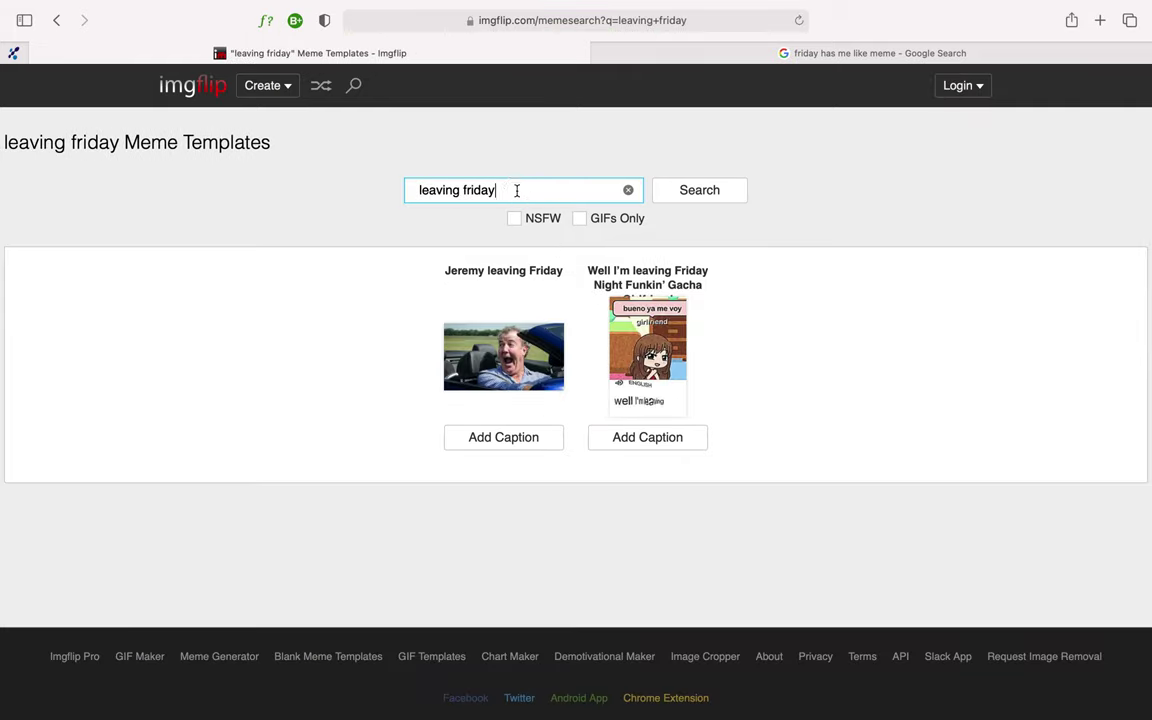
pyautogui.tripleClick(517, 190)
pyautogui.write('work f')
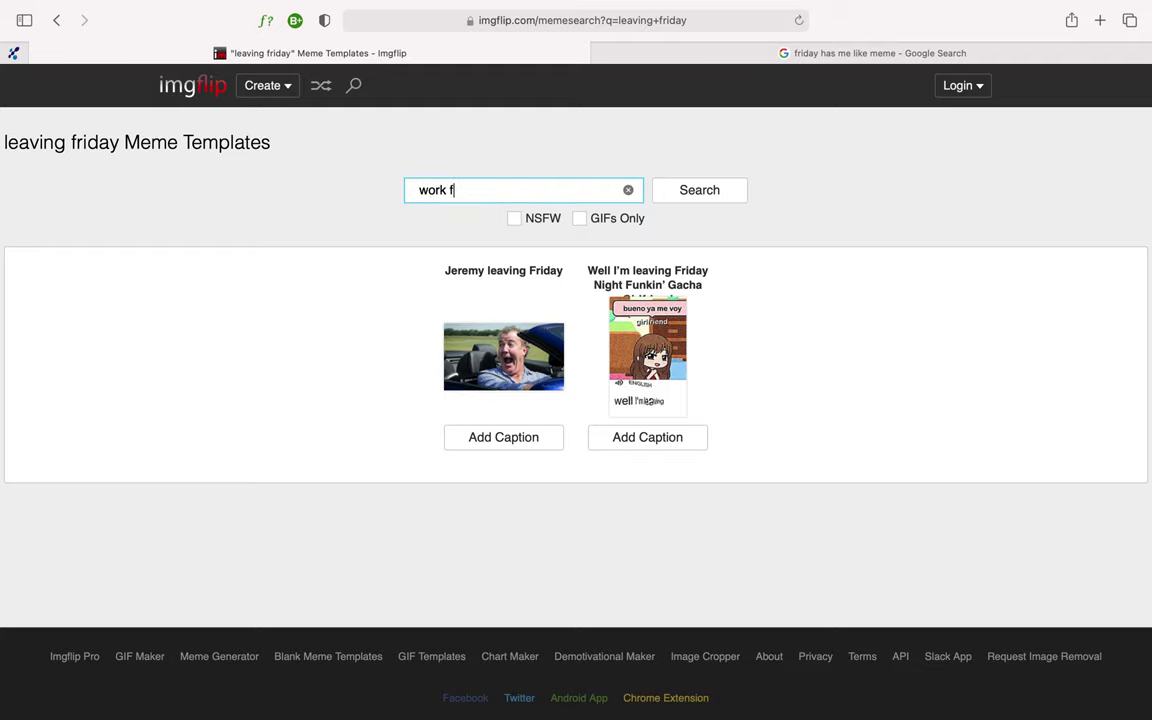
pyautogui.write('riday')
pyautogui.press('Return')
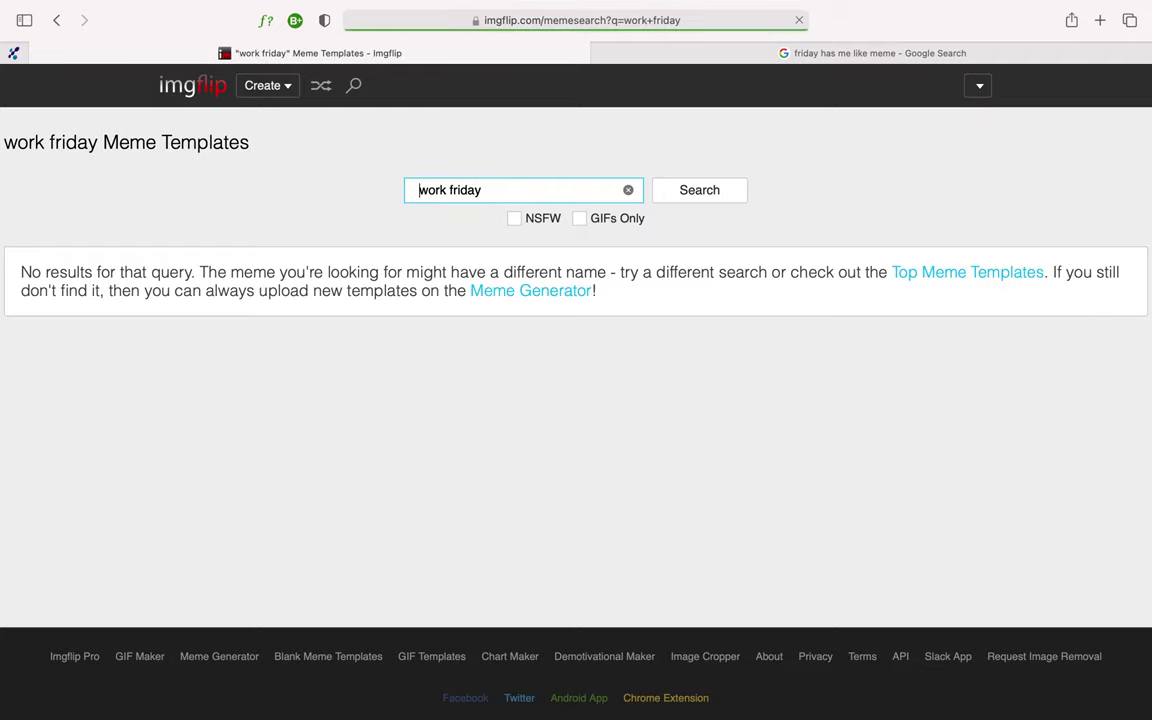
pyautogui.tripleClick(479, 188)
pyautogui.write('f')
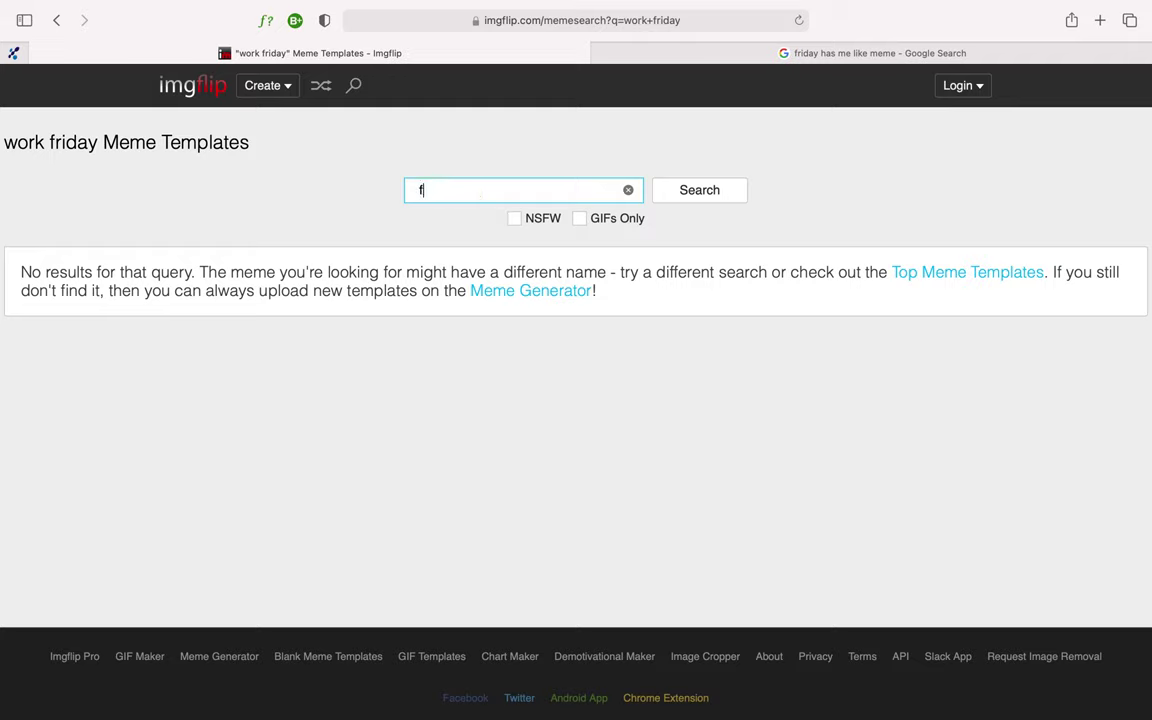
pyautogui.write('riday work')
pyautogui.press('Return')
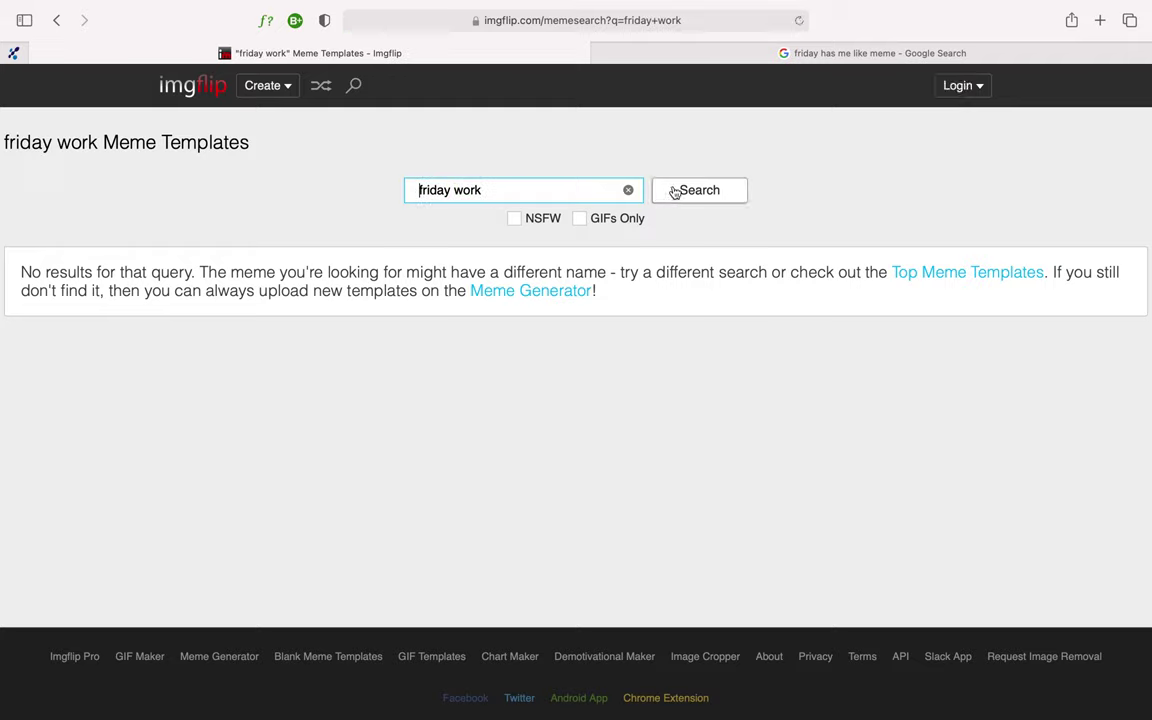
# - Search the templates for just 'friday' again to list the Leaving on Friday template
pyautogui.tripleClick(490, 190)
pyautogui.write('friday')
pyautogui.press('Return')
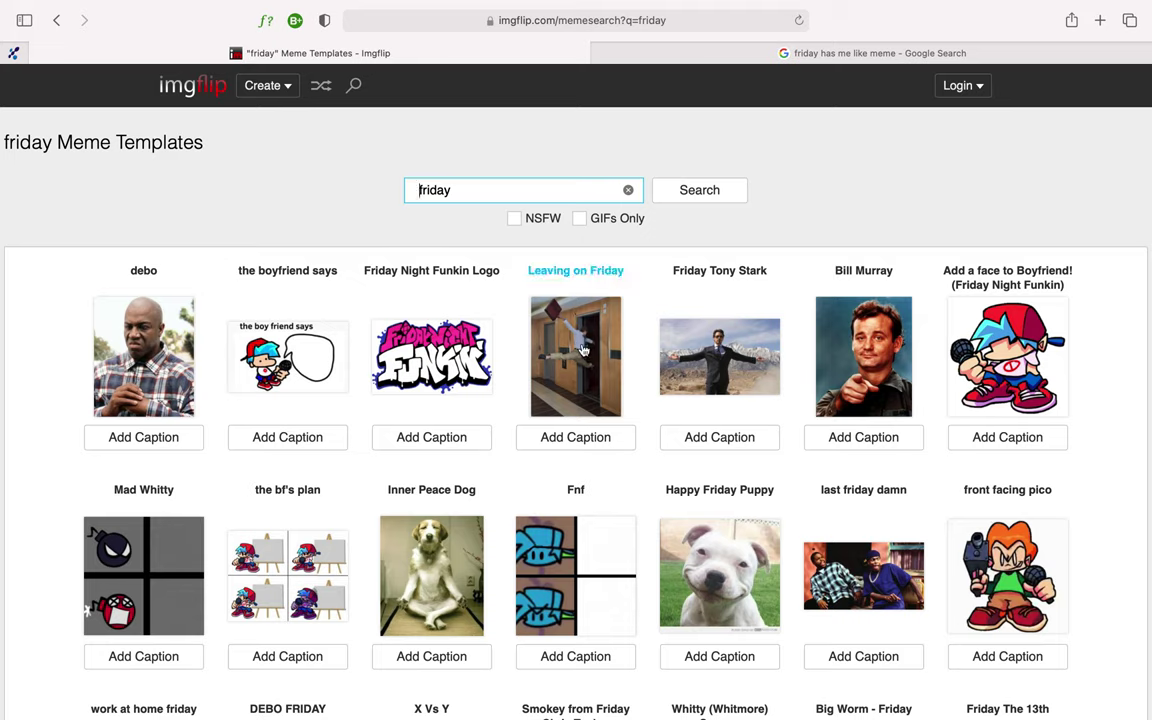
# - Review the LEAVING WORK / ON FRIDAY LIKE reference, then start captioning Leaving on Friday
pyautogui.click(790, 56)
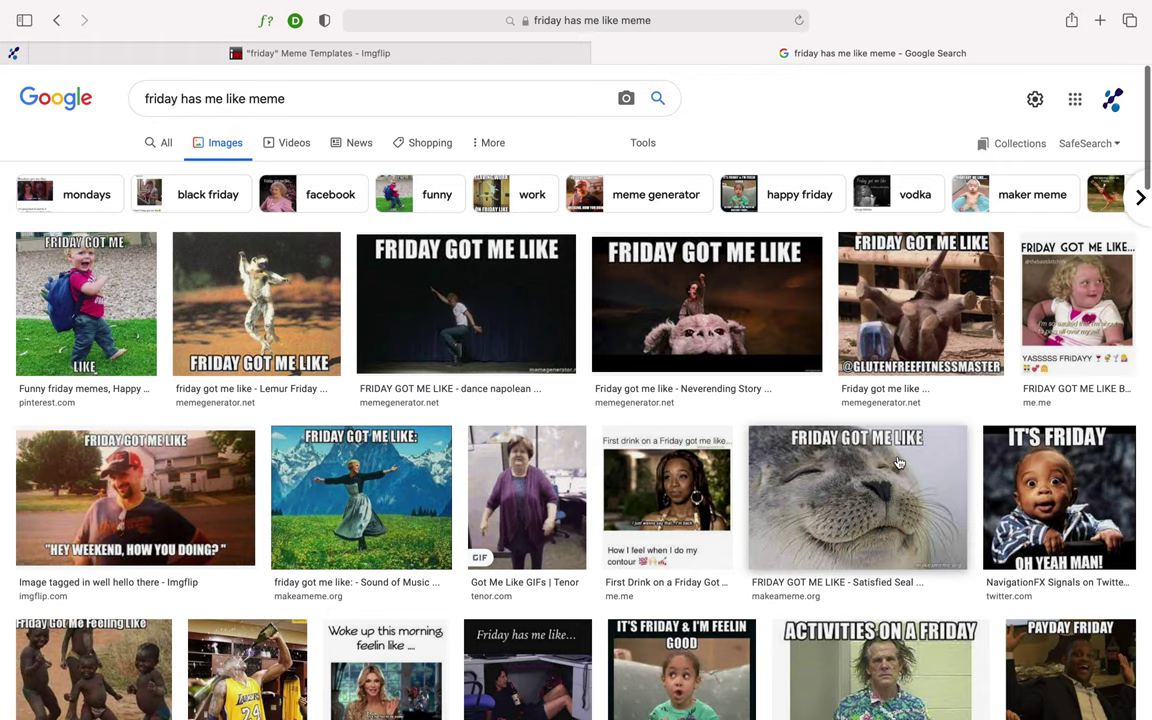
pyautogui.scroll(-1, 899, 463)
pyautogui.scroll(-3, 899, 463)
pyautogui.scroll(-1, 899, 463)
pyautogui.scroll(-2, 899, 463)
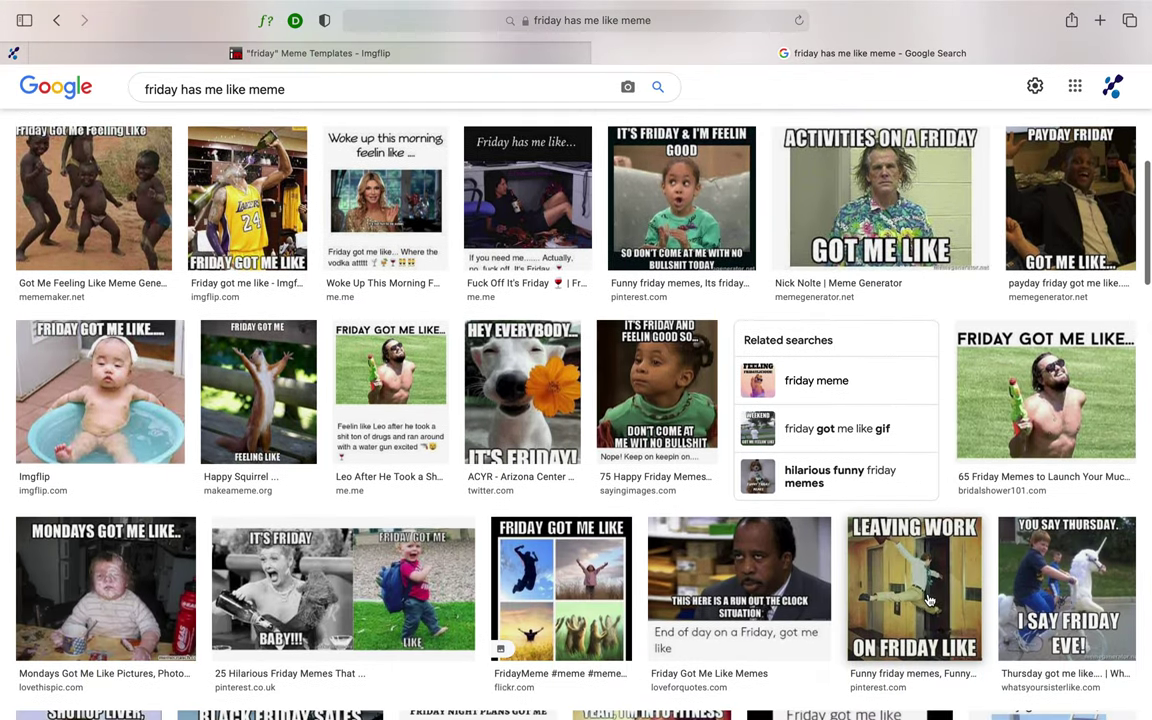
pyautogui.click(476, 55)
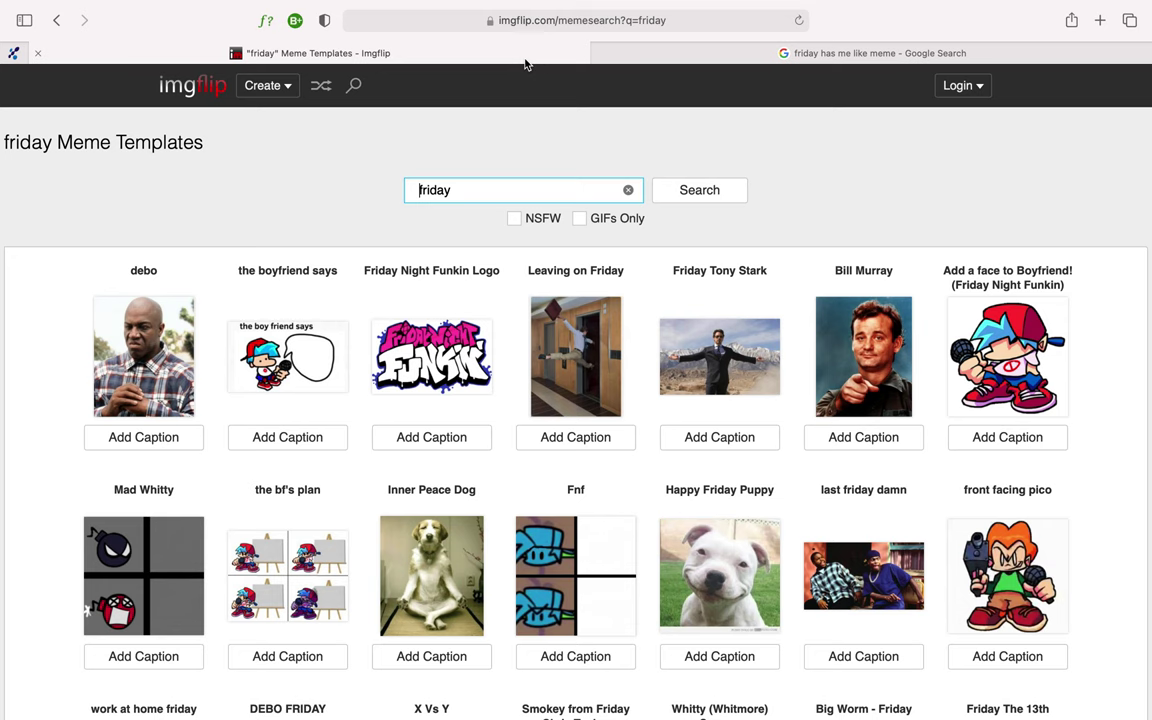
pyautogui.click(578, 439)
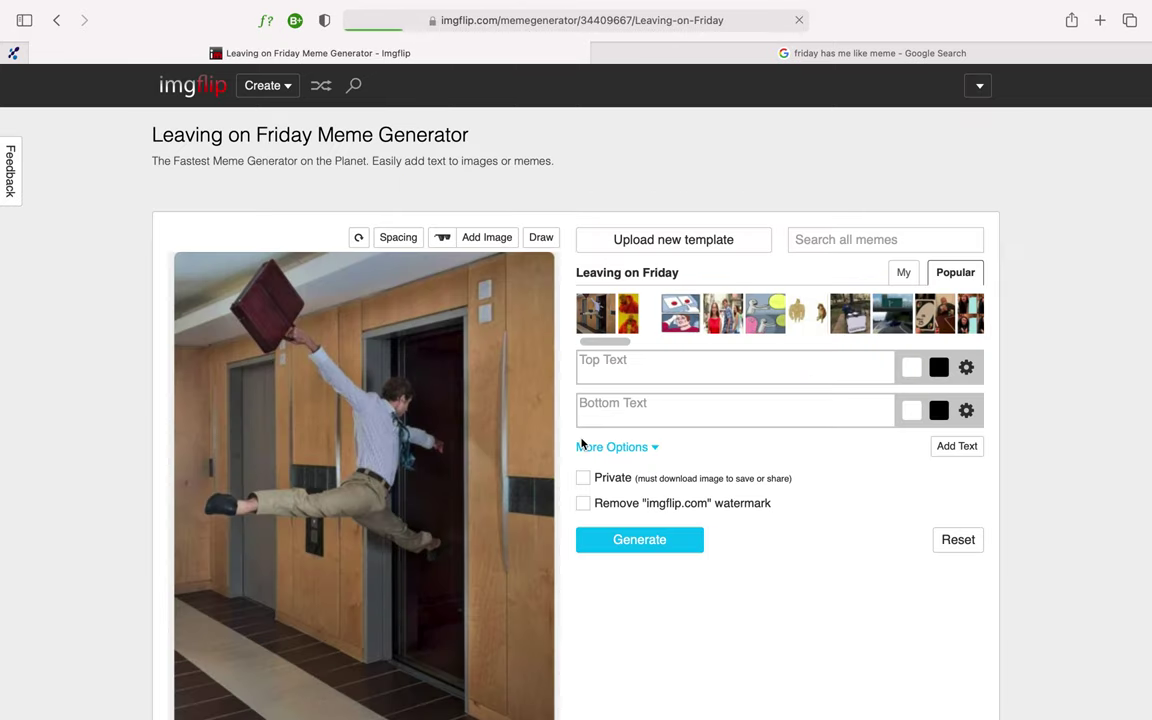
# - Enter 'Leaving work on' as the top caption and compare with the Google reference meme
pyautogui.scroll(-1, 581, 444)
pyautogui.click(642, 315)
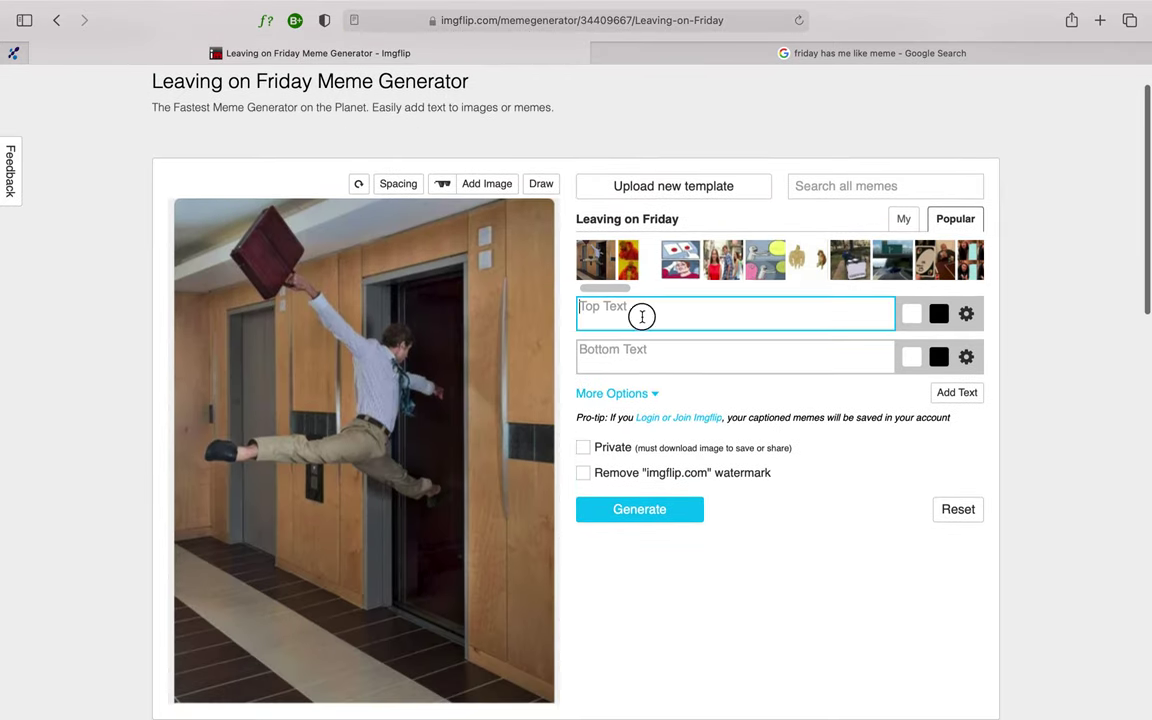
pyautogui.write('Leav')
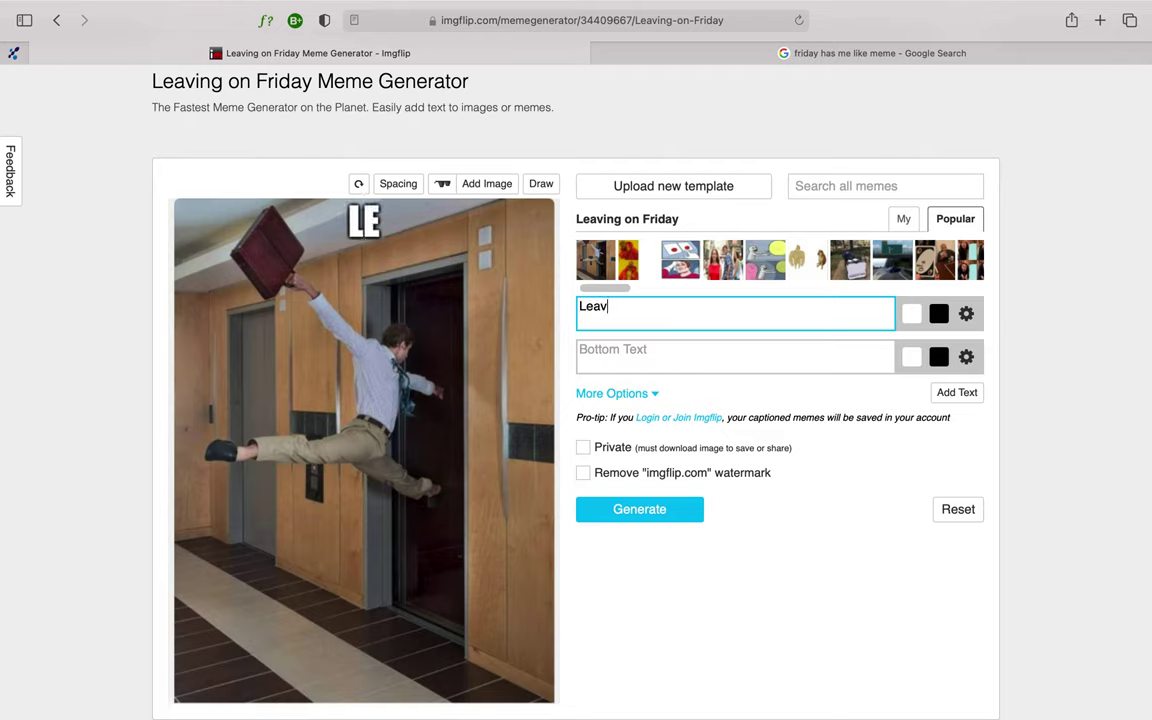
pyautogui.write('ing work ')
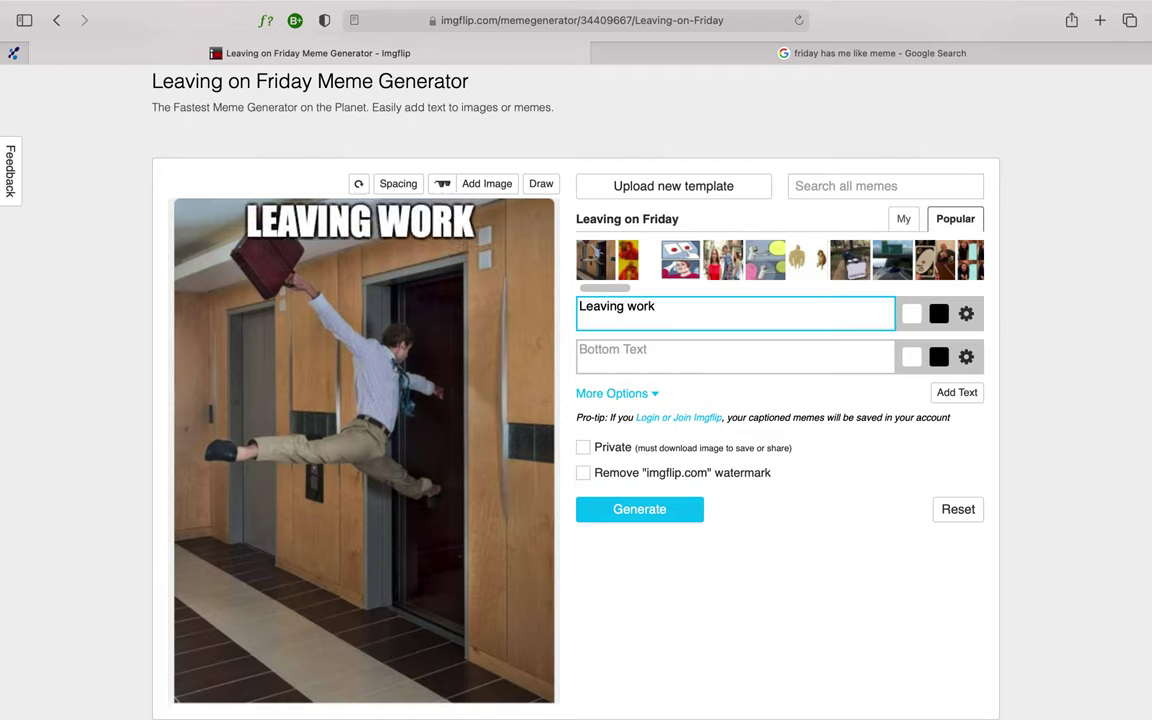
pyautogui.write('on')
pyautogui.click(650, 351)
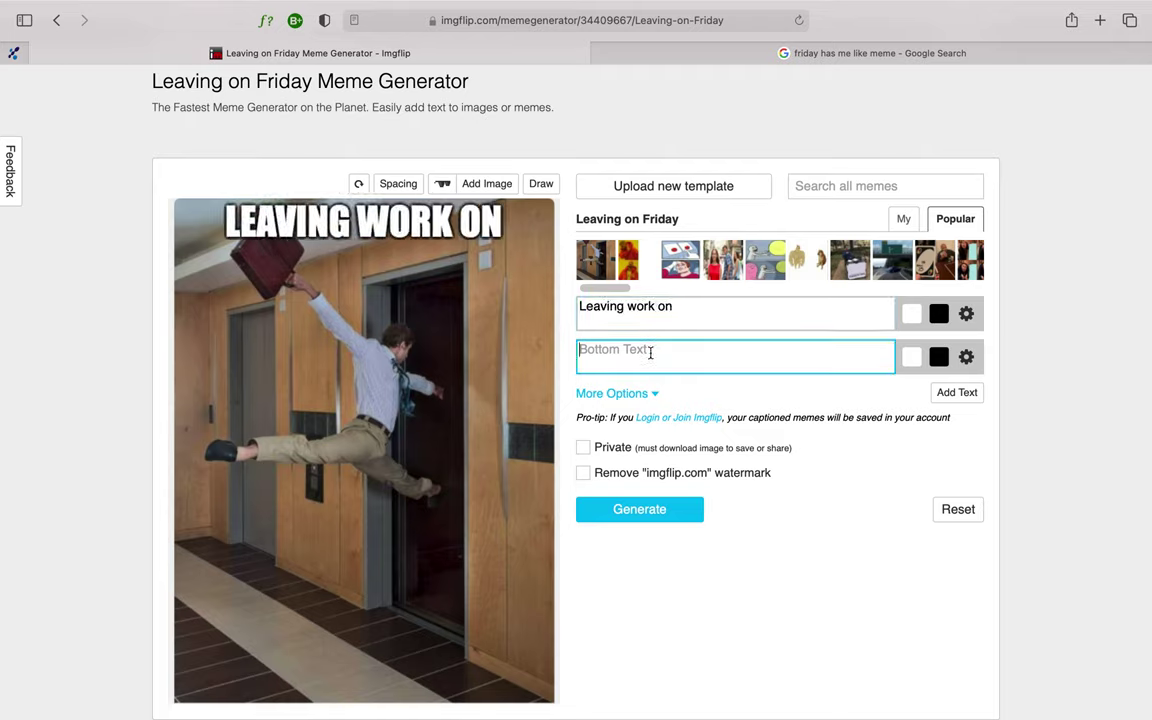
pyautogui.click(836, 55)
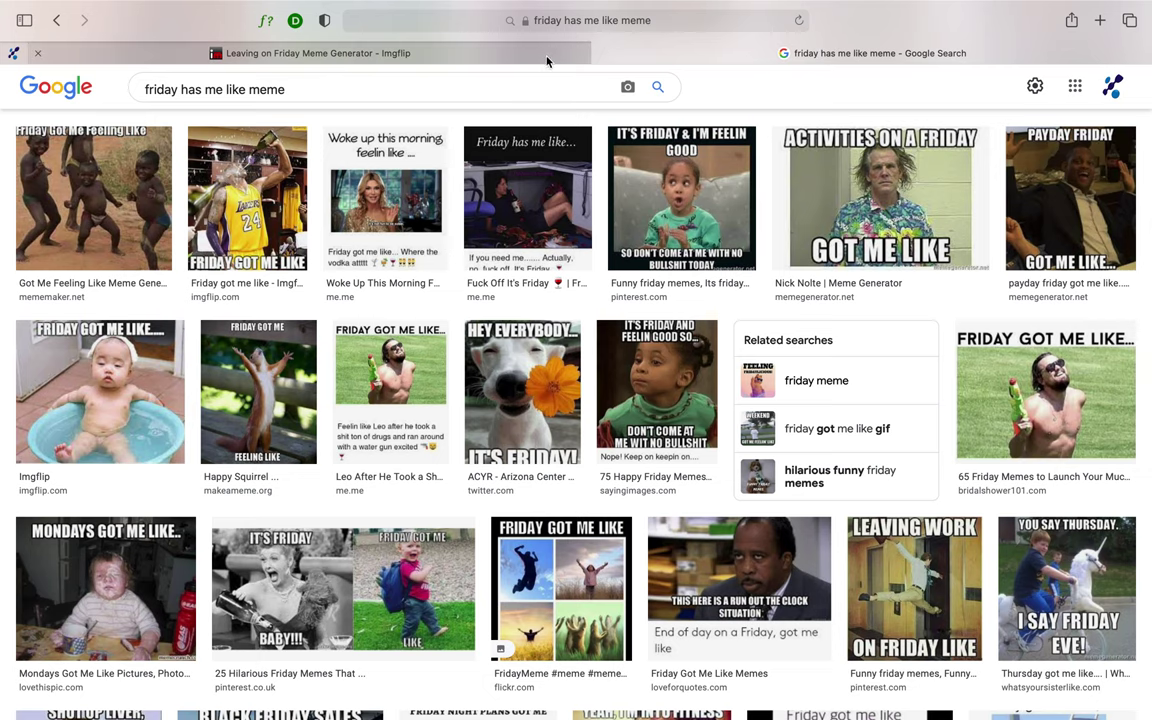
pyautogui.click(500, 53)
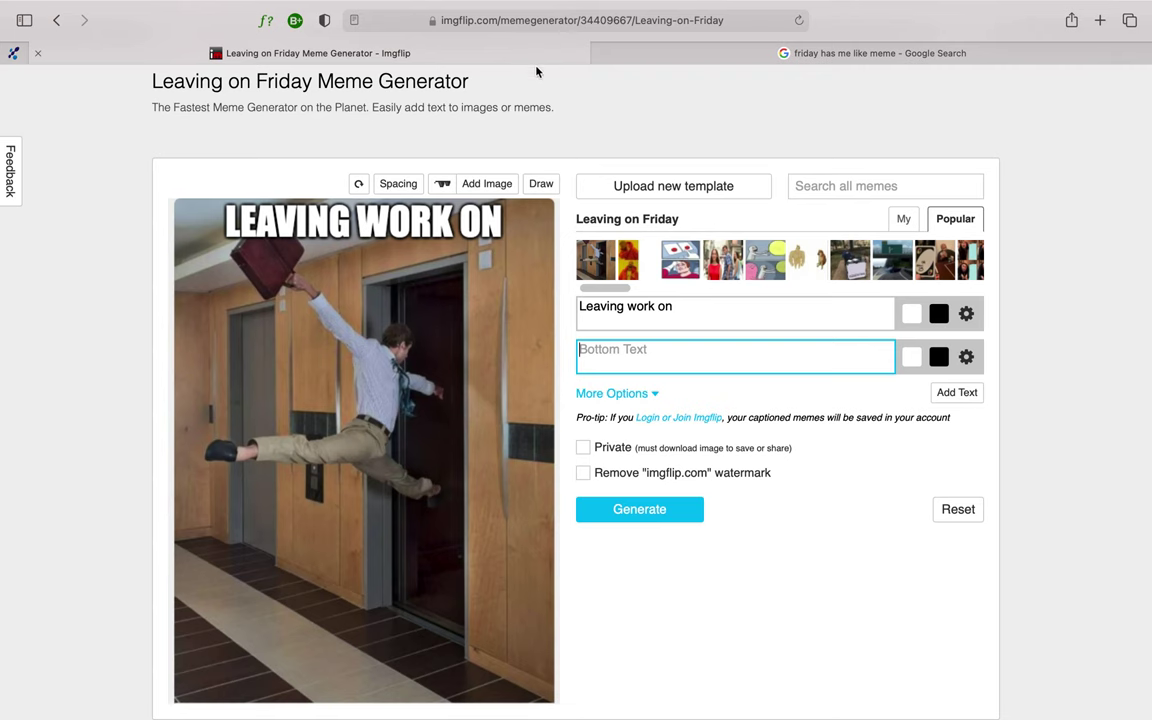
# - Trim the top caption to 'Leaving work', add 'on friday like' below, and generate
pyautogui.click(705, 306)
pyautogui.press('BackSpace')
pyautogui.press('BackSpace')
pyautogui.press('BackSpace')
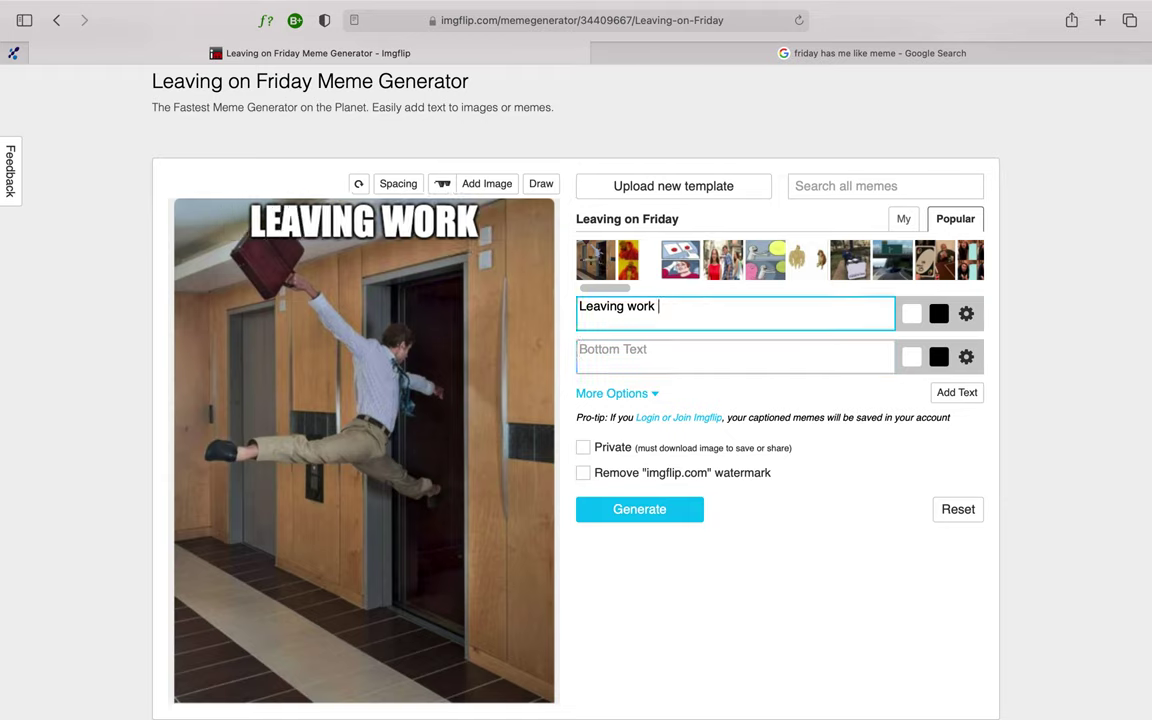
pyautogui.write('o')
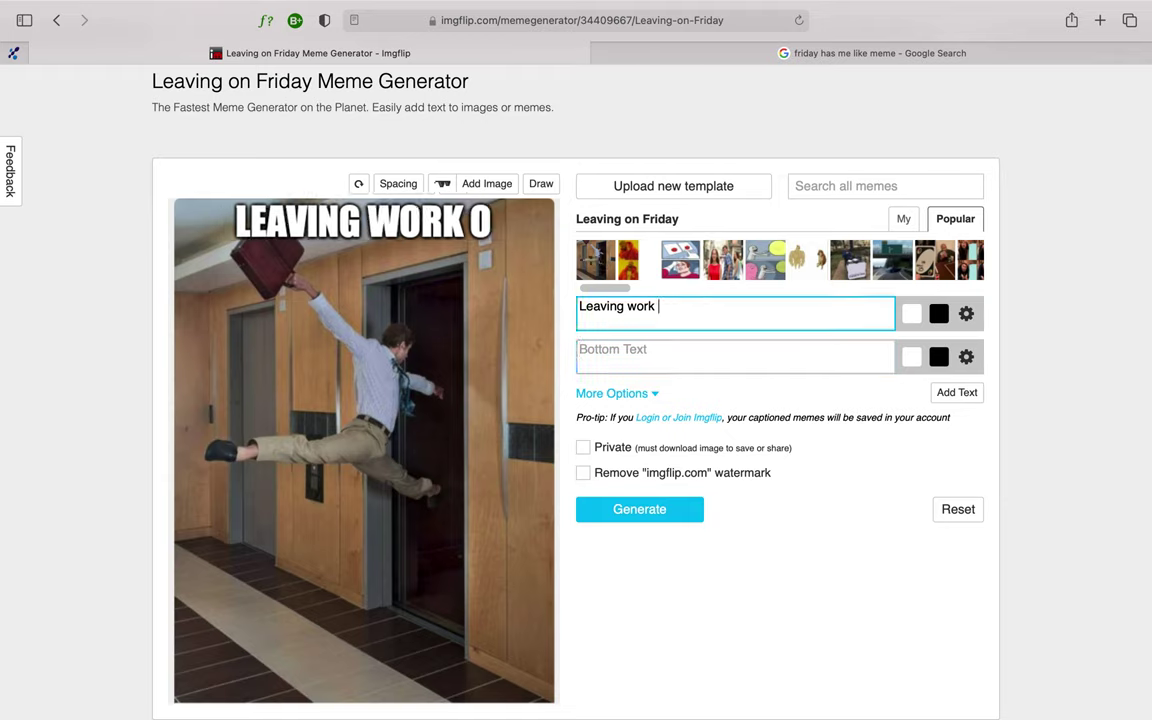
pyautogui.press('Tab')
pyautogui.write('on fri')
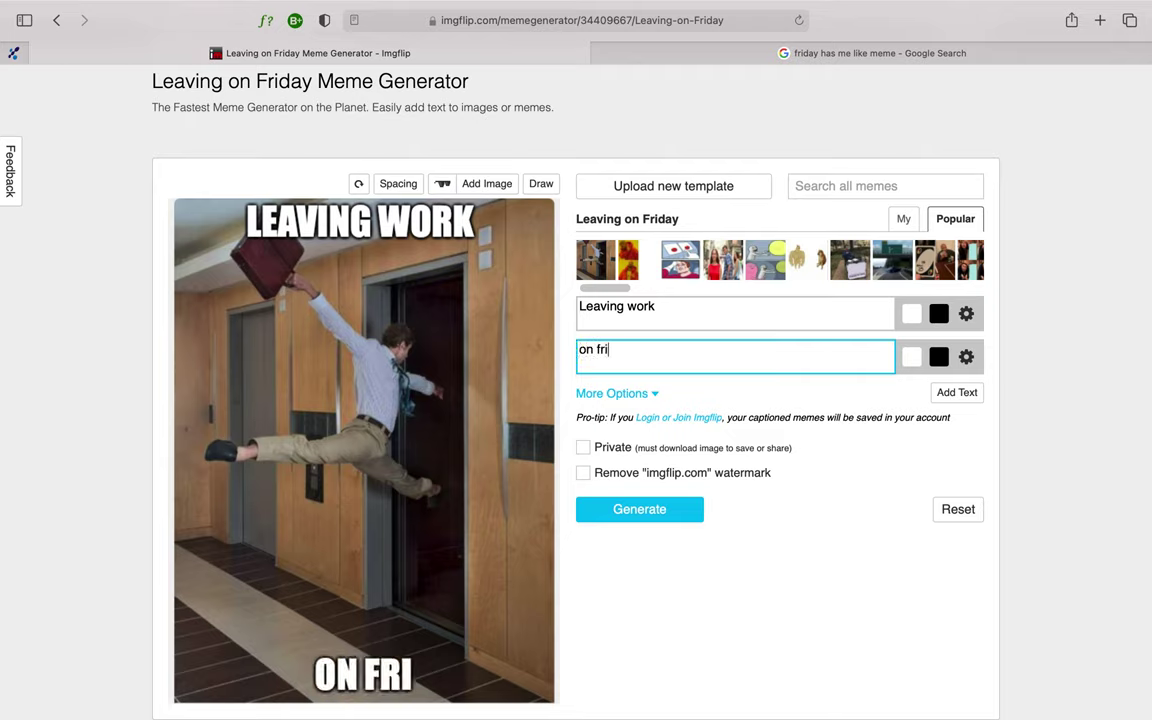
pyautogui.write('day like')
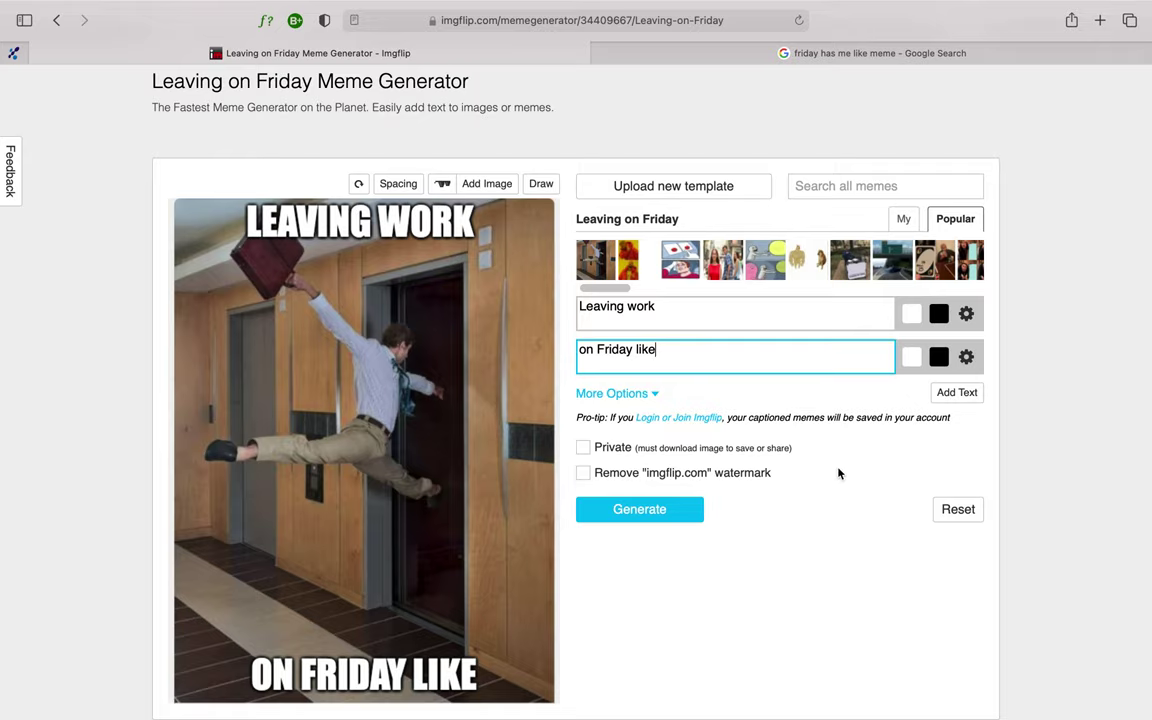
pyautogui.click(639, 511)
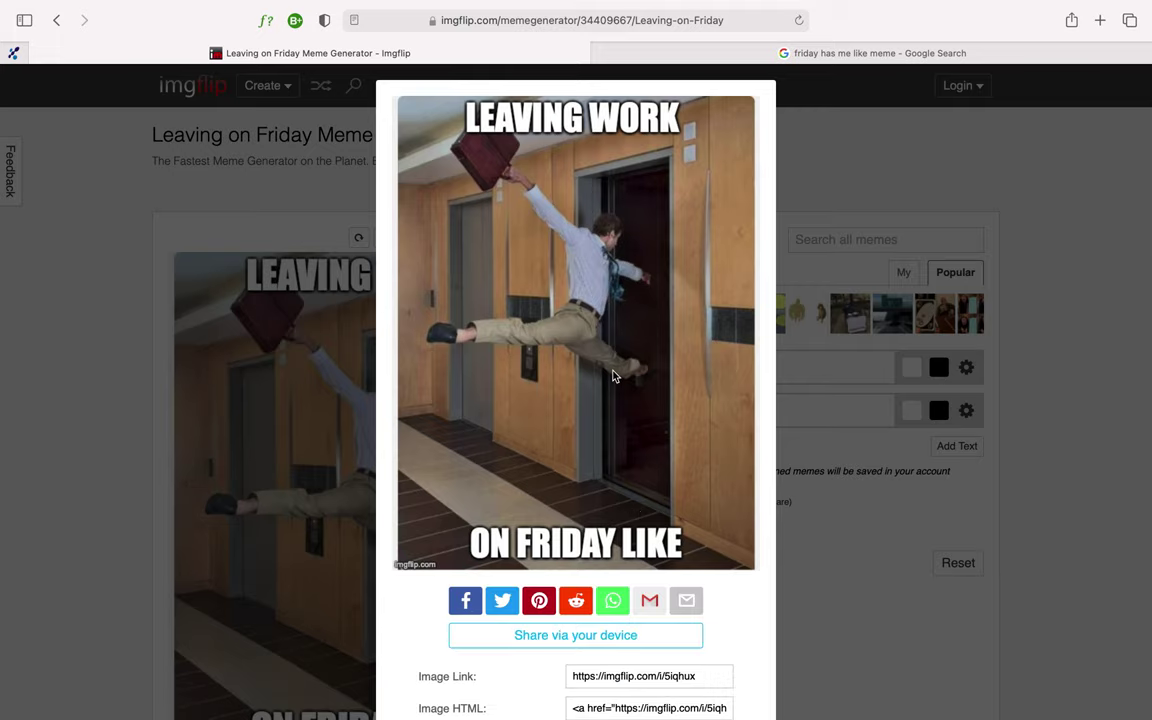
# - Scroll the generated meme's result popup and select the finished image
pyautogui.scroll(-3, 614, 376)
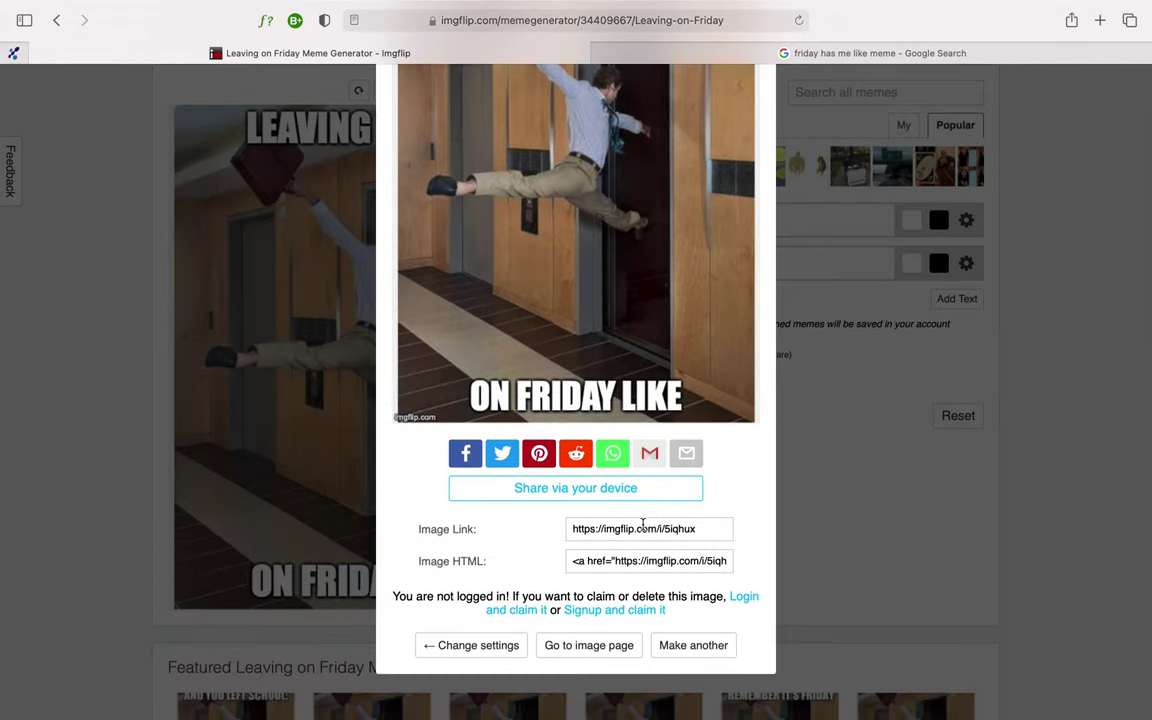
pyautogui.click(571, 220)
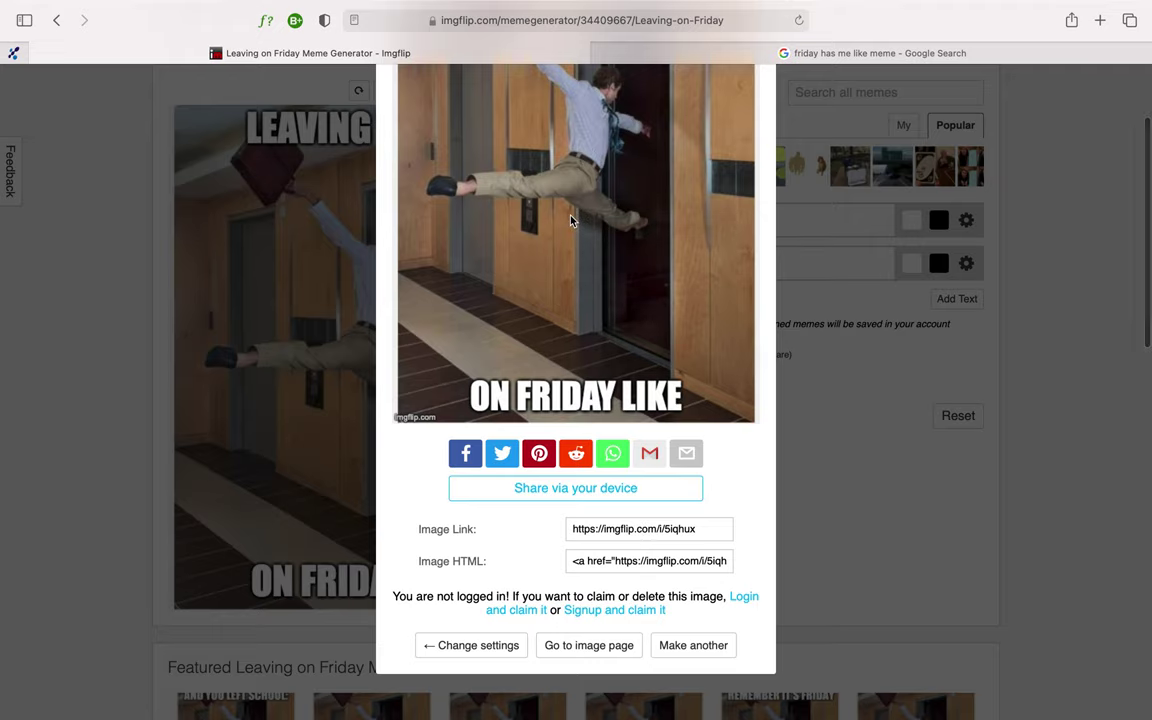
# - Save the meme image to the Desktop as 'Leaving work on friday like'
pyautogui.rightClick(571, 220)
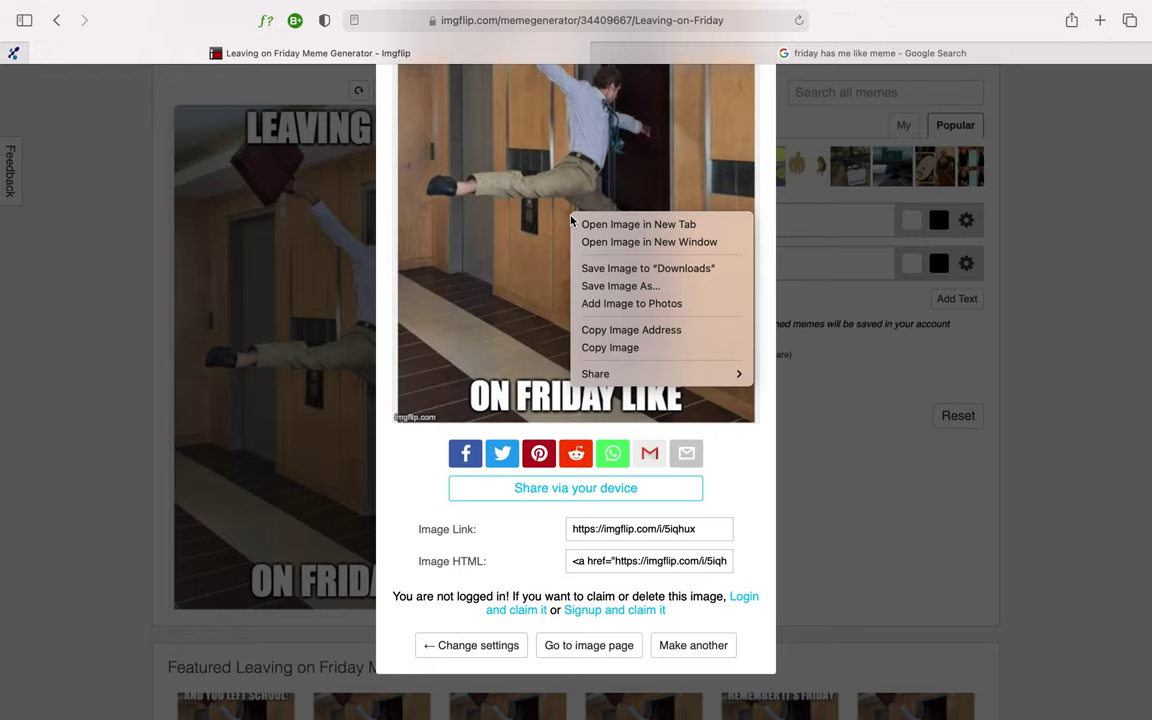
pyautogui.click(618, 289)
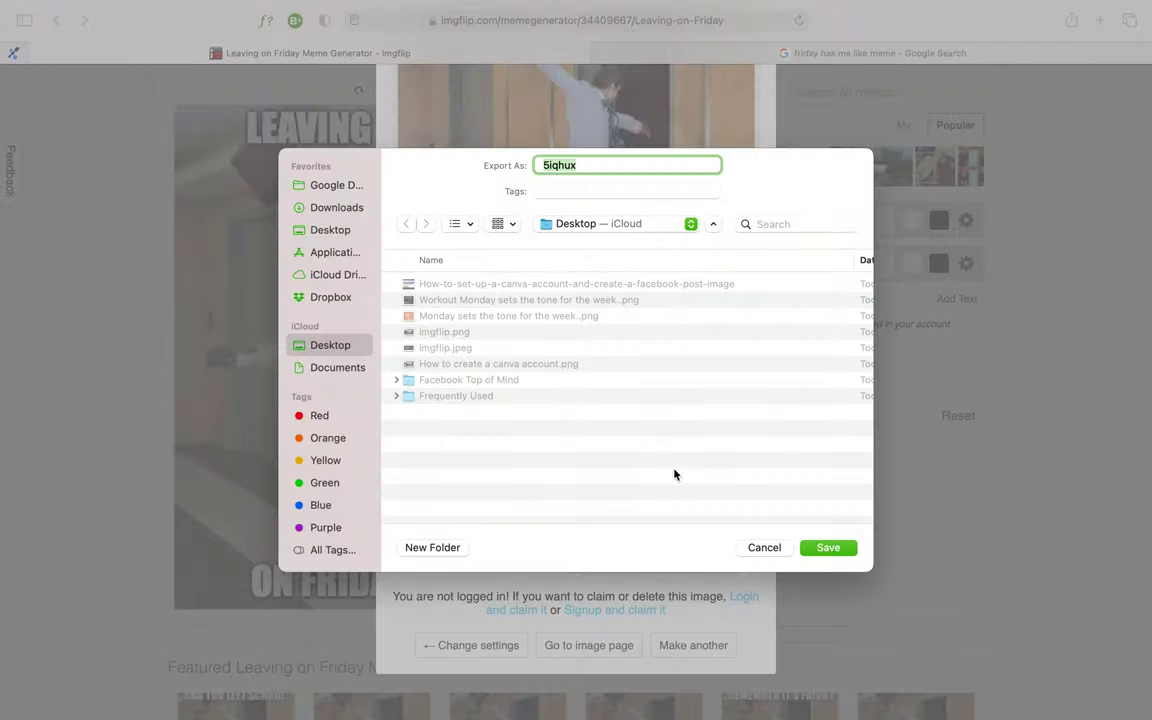
pyautogui.write('Leaving')
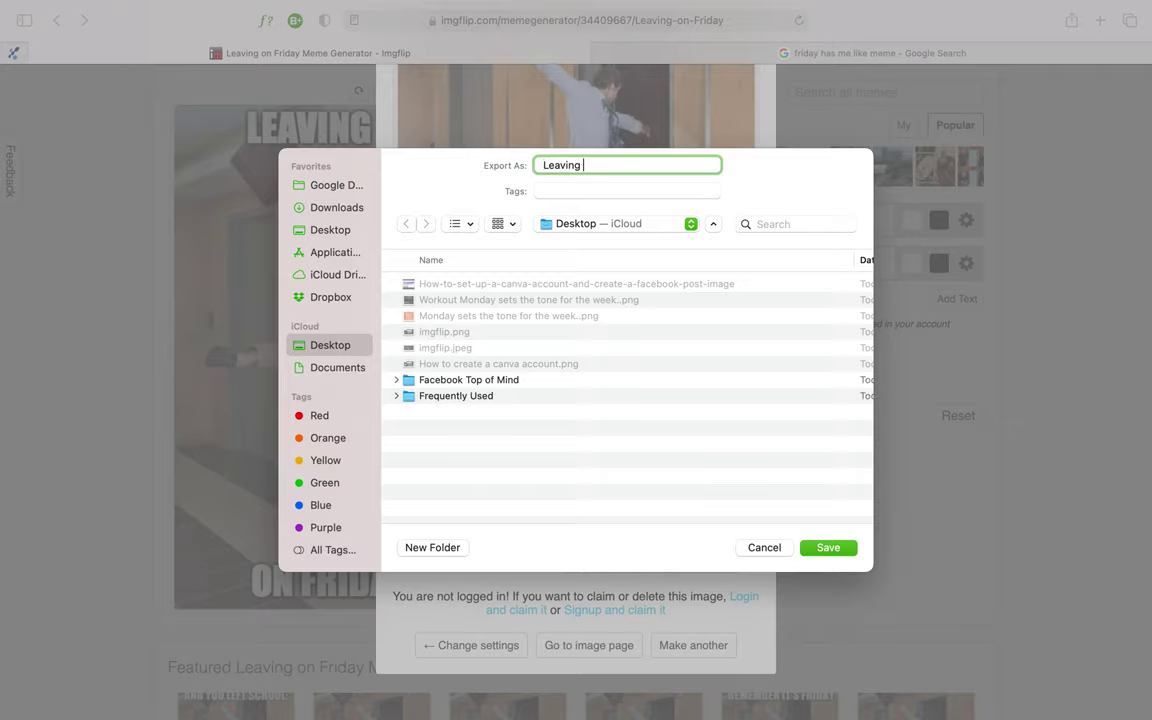
pyautogui.write(' workday')
pyautogui.write(' like')
pyautogui.press('Return')
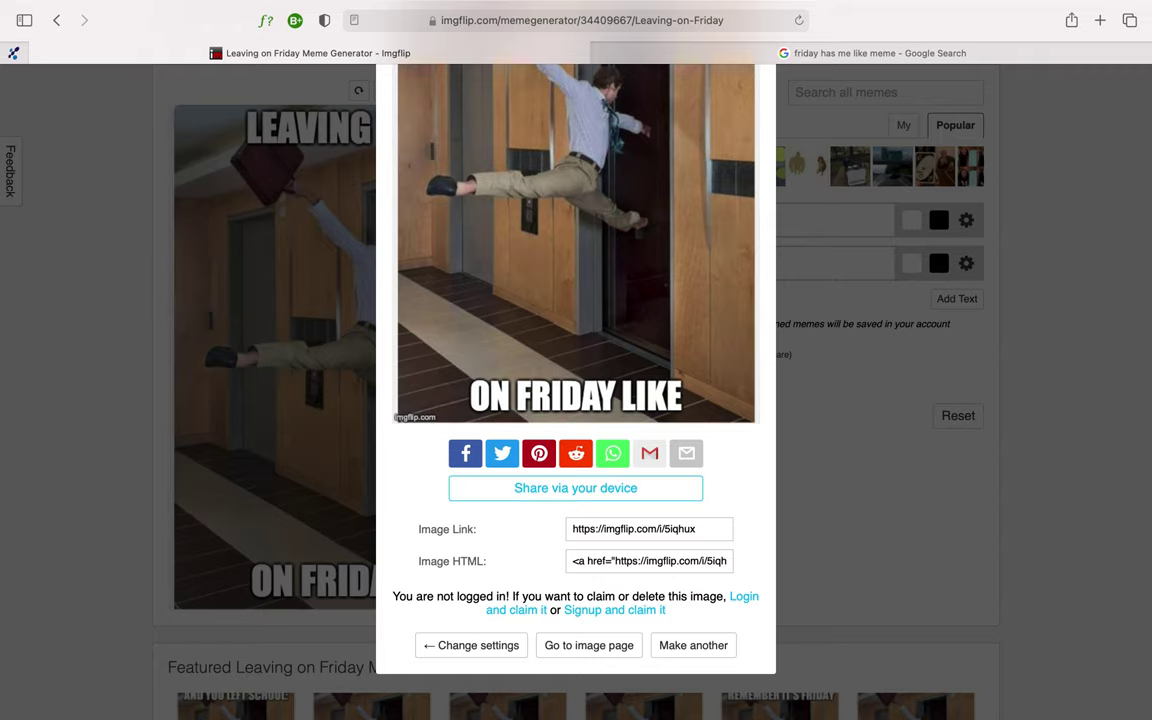
pyautogui.scroll(3, 576, 360)
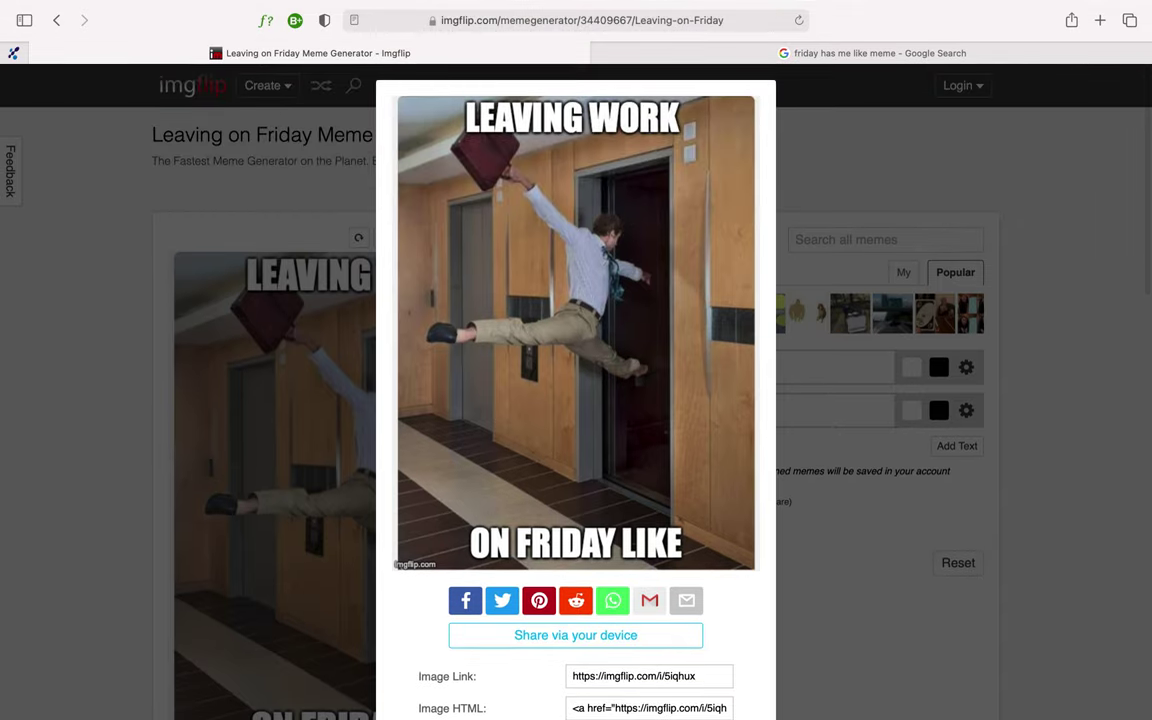